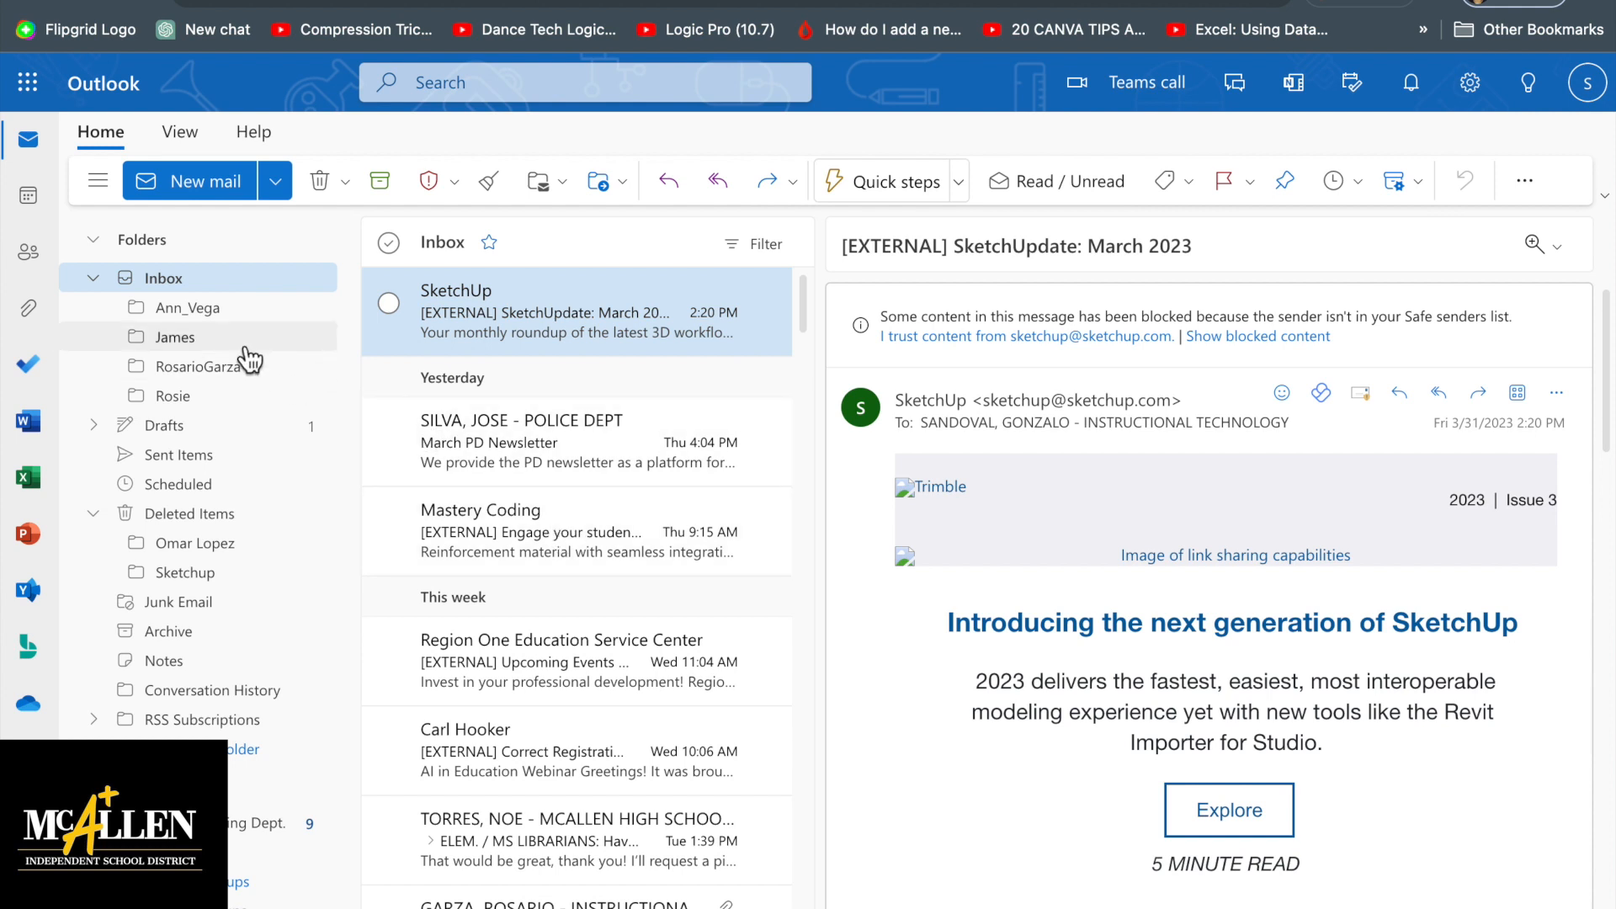
Create a new Inbox subfolder named with the contact's full name, correcting a typo
right_click(184, 291)
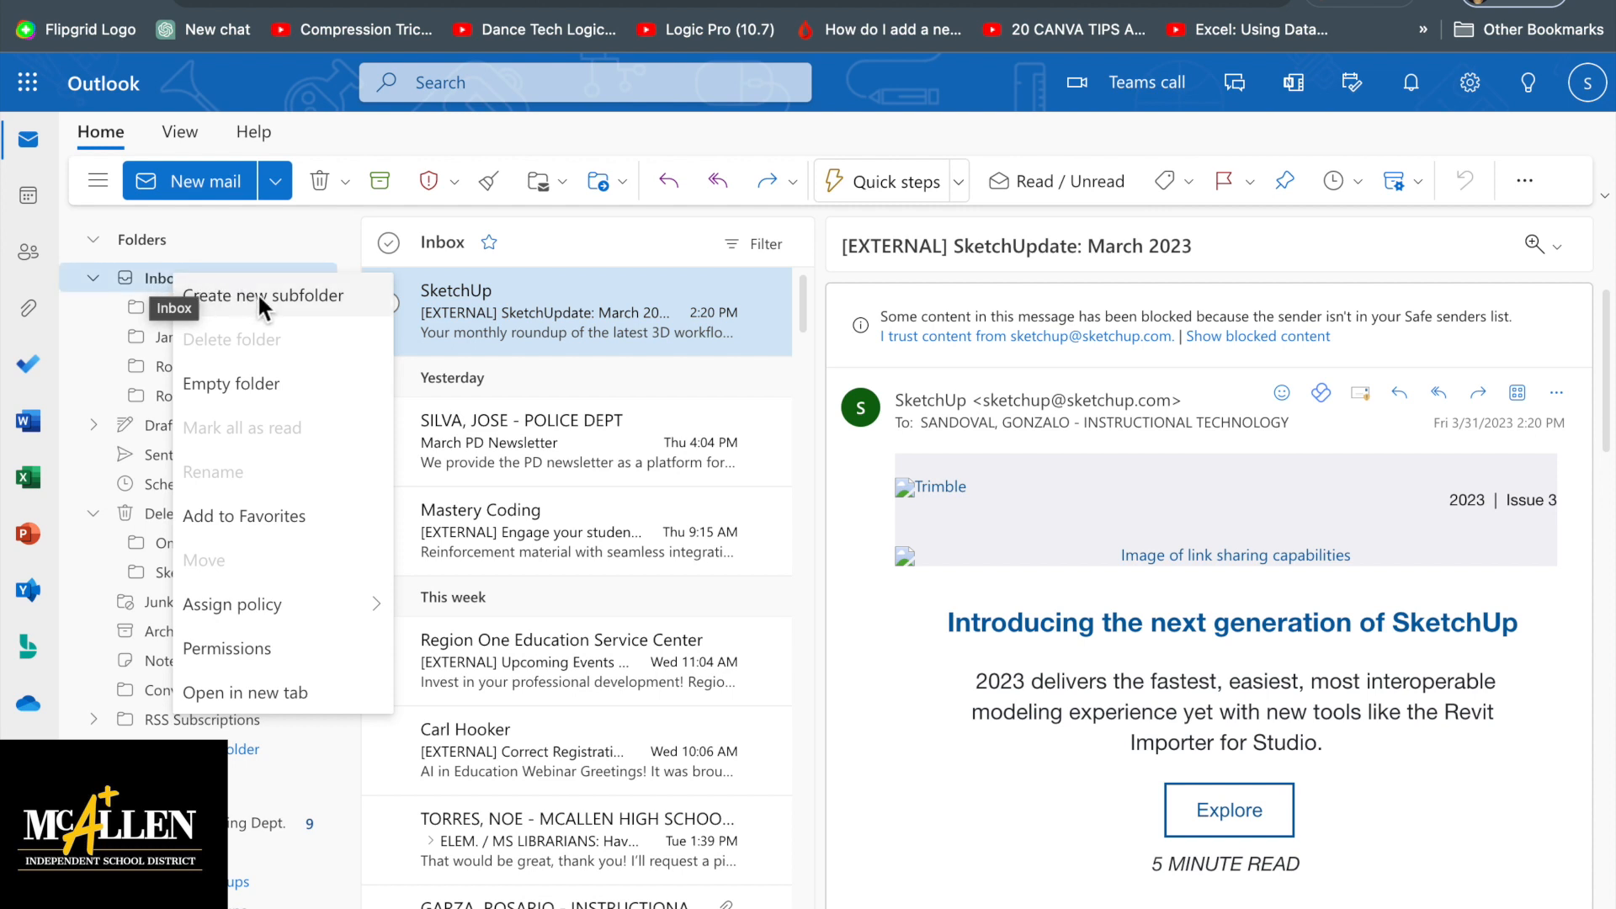
click(294, 295)
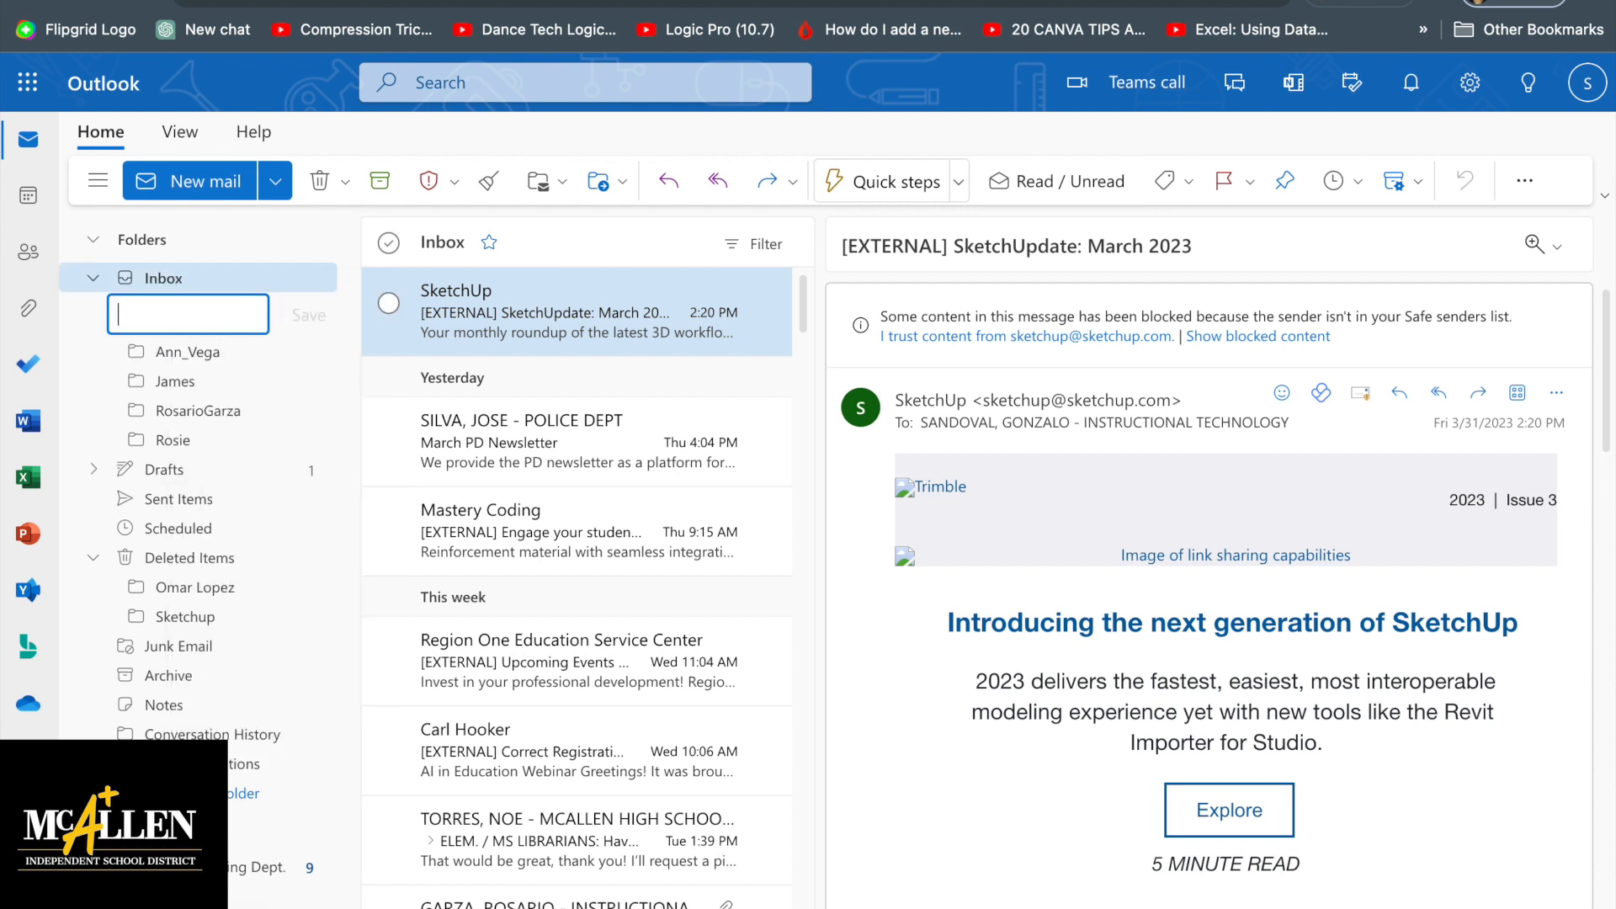
key(Return)
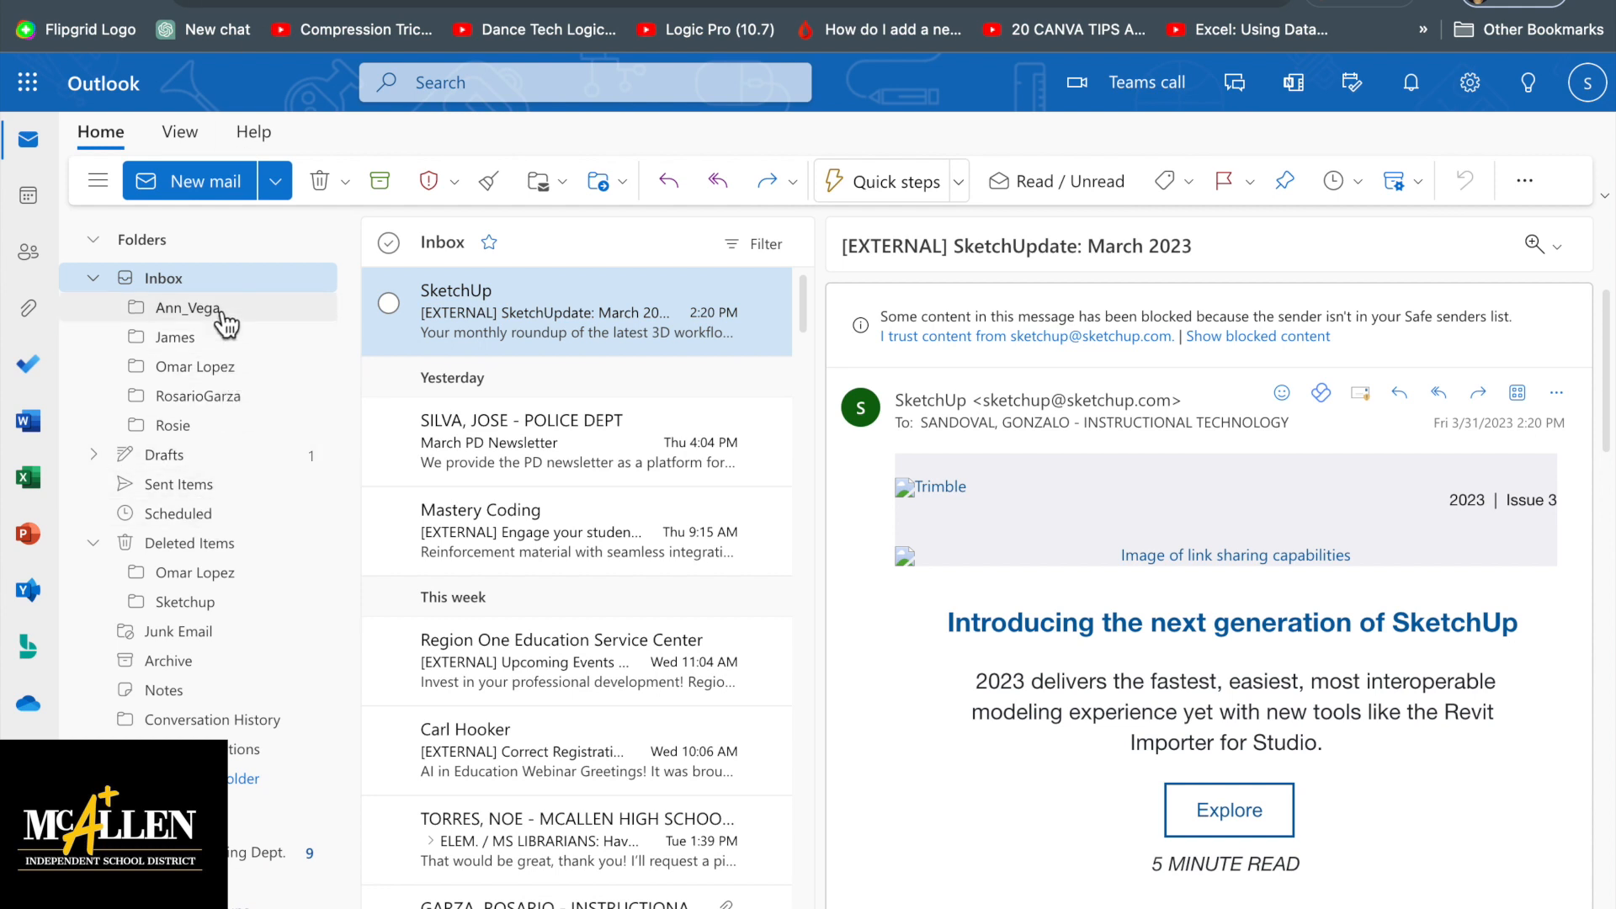
Drag the contact's Technology Conference email from the Inbox into their new subfolder and view it
click(202, 367)
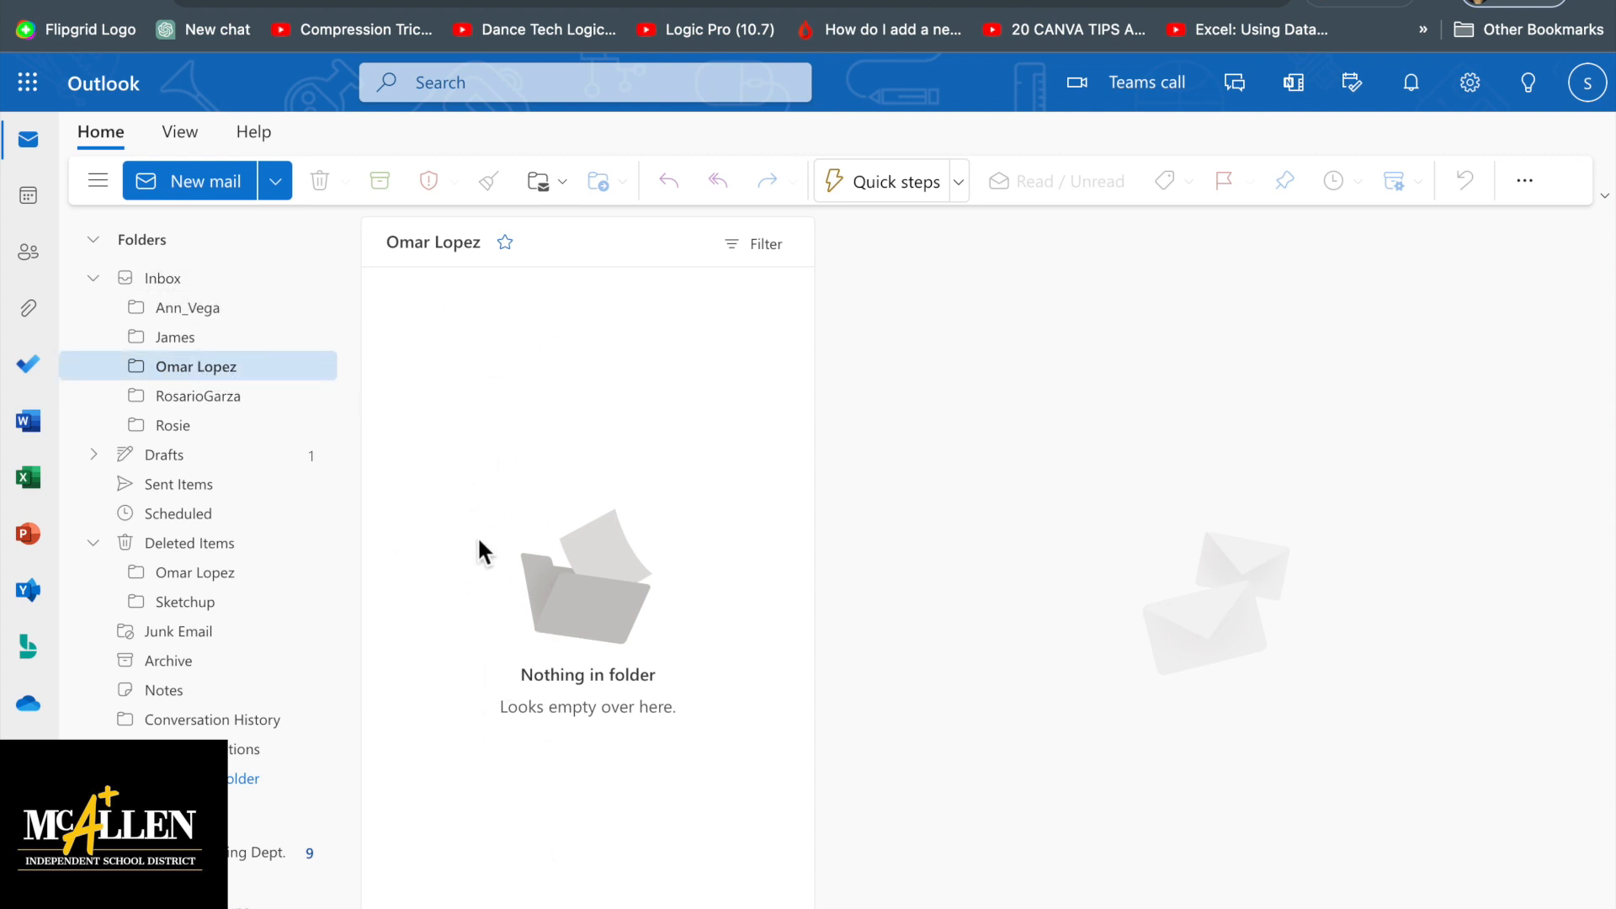
click(166, 281)
scroll(621, 431, down, 10)
scroll(622, 431, down, 6)
scroll(621, 431, down, 3)
click(548, 586)
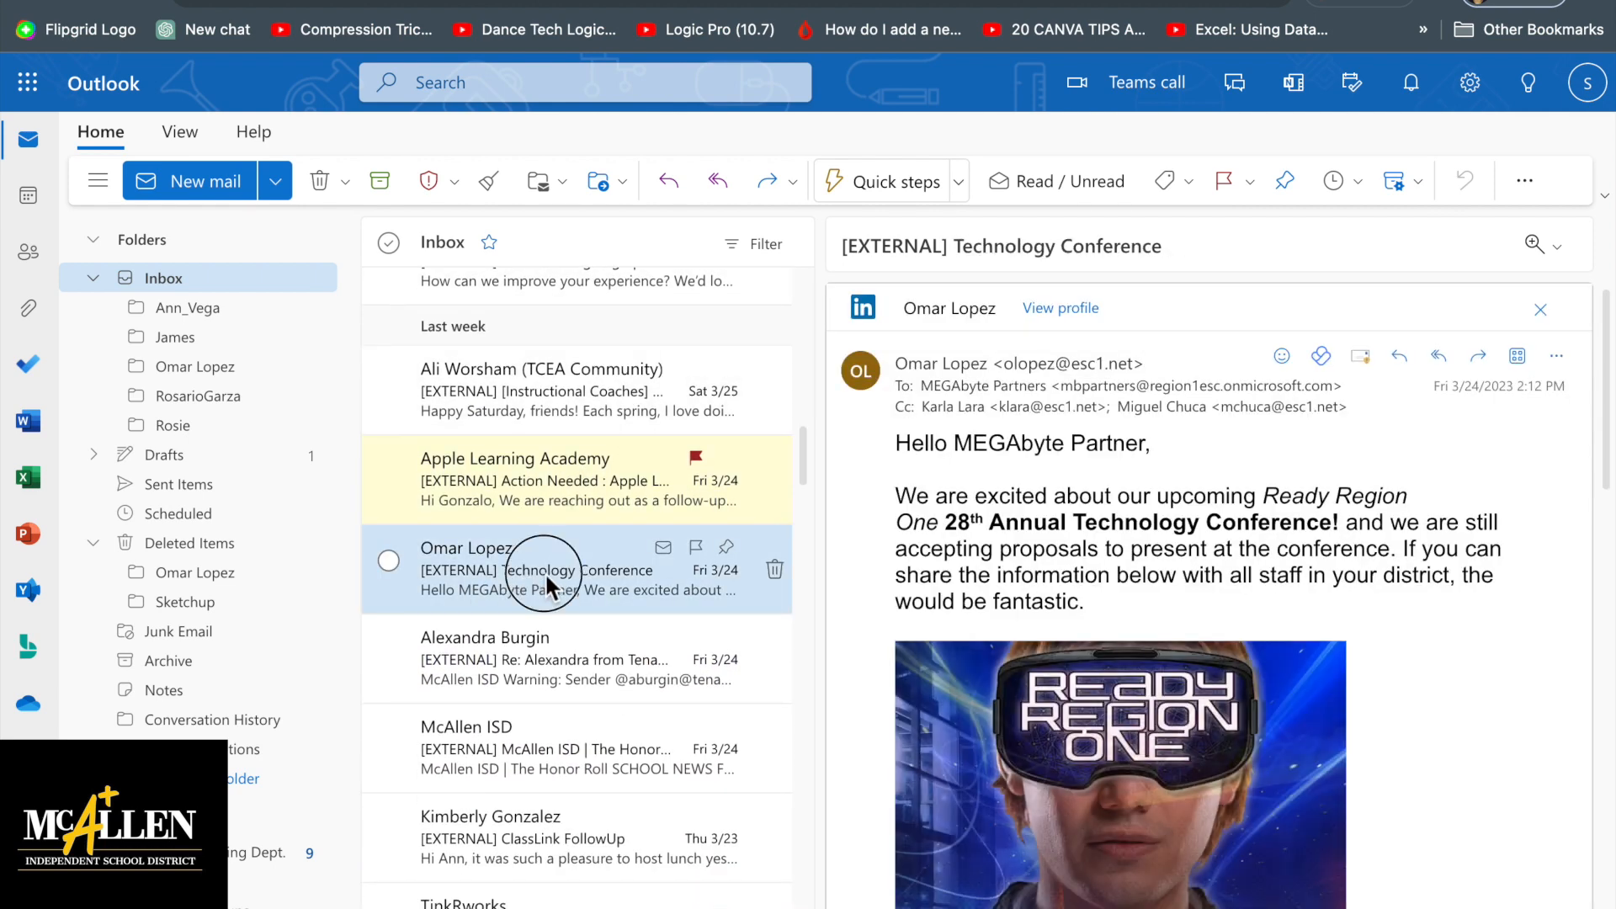
drag(544, 572, 168, 367)
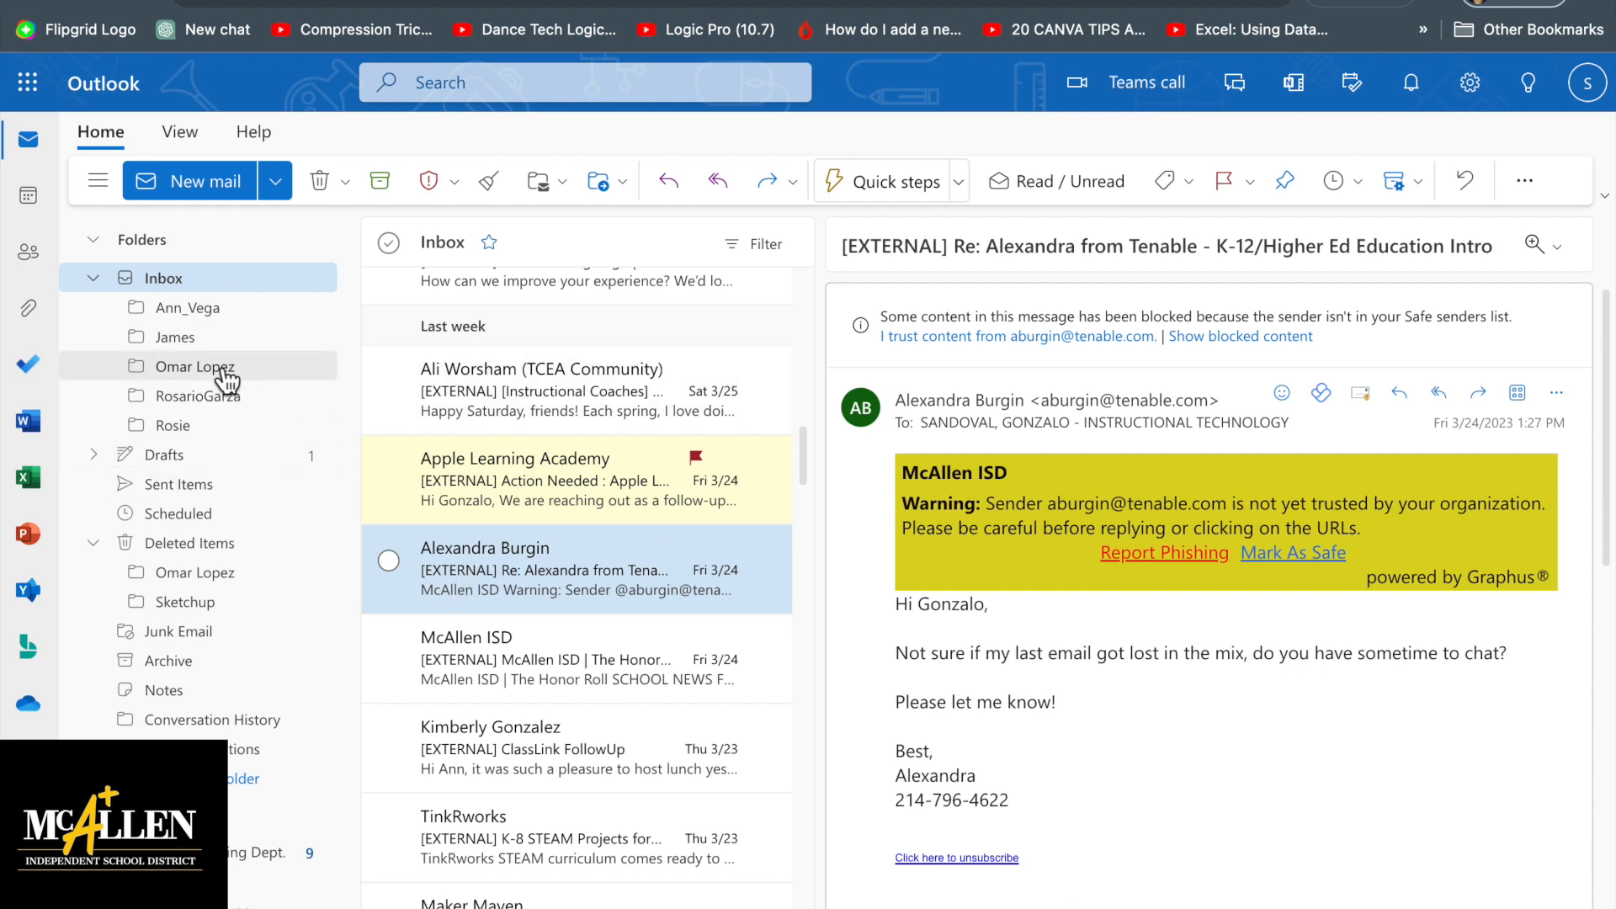
click(226, 370)
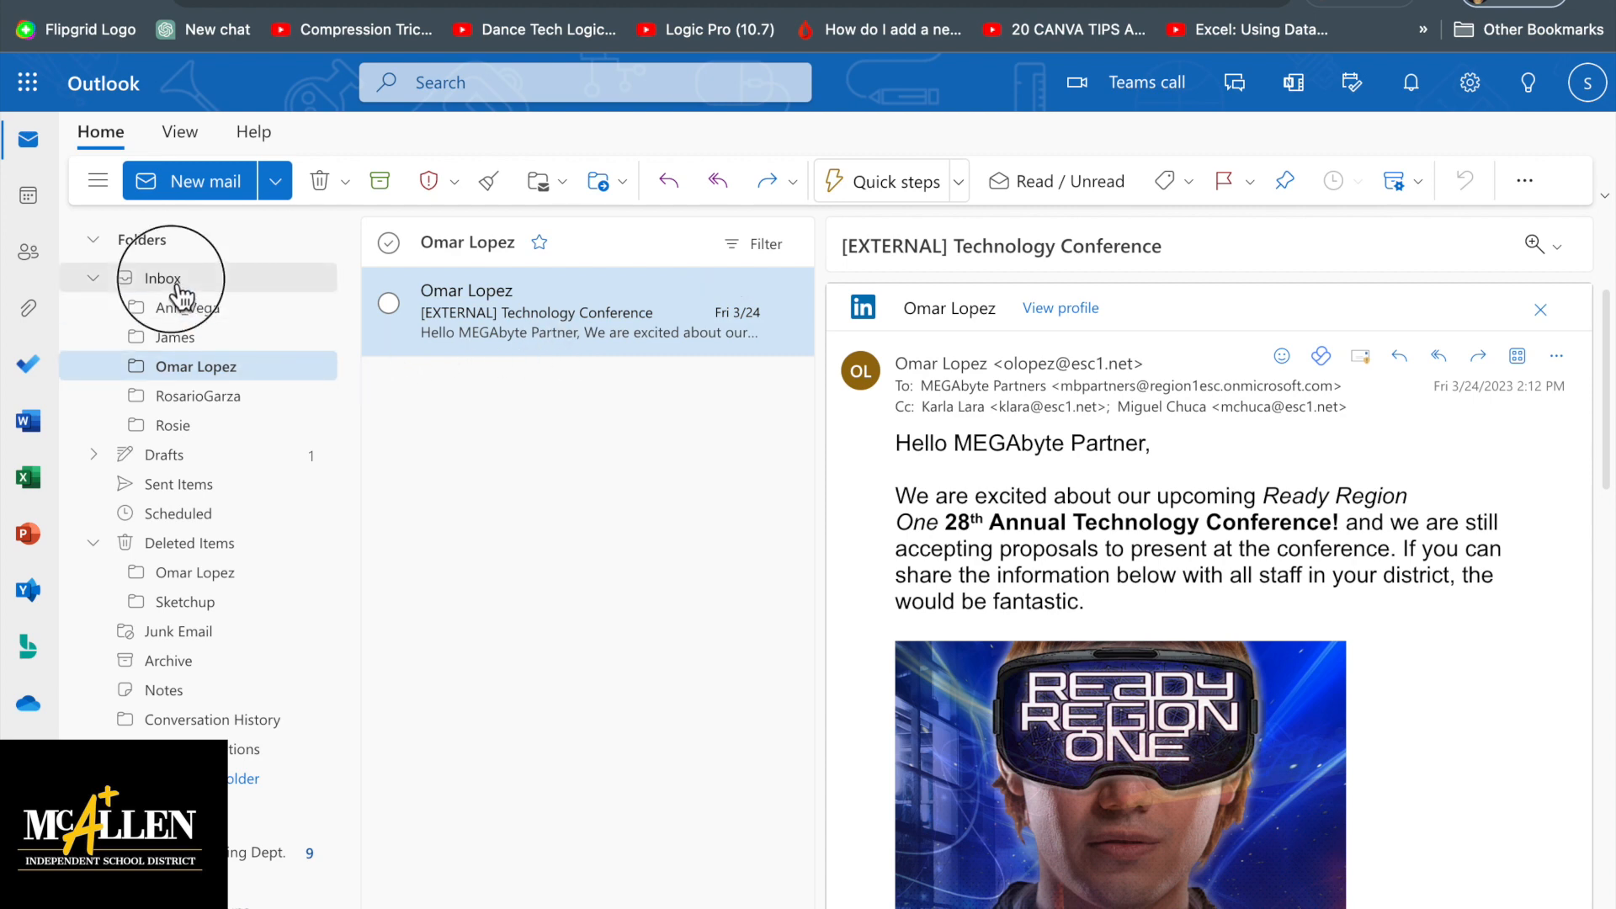
Scroll the Inbox message list and open the contact's Technology Conference email
scroll(551, 448, down, 10)
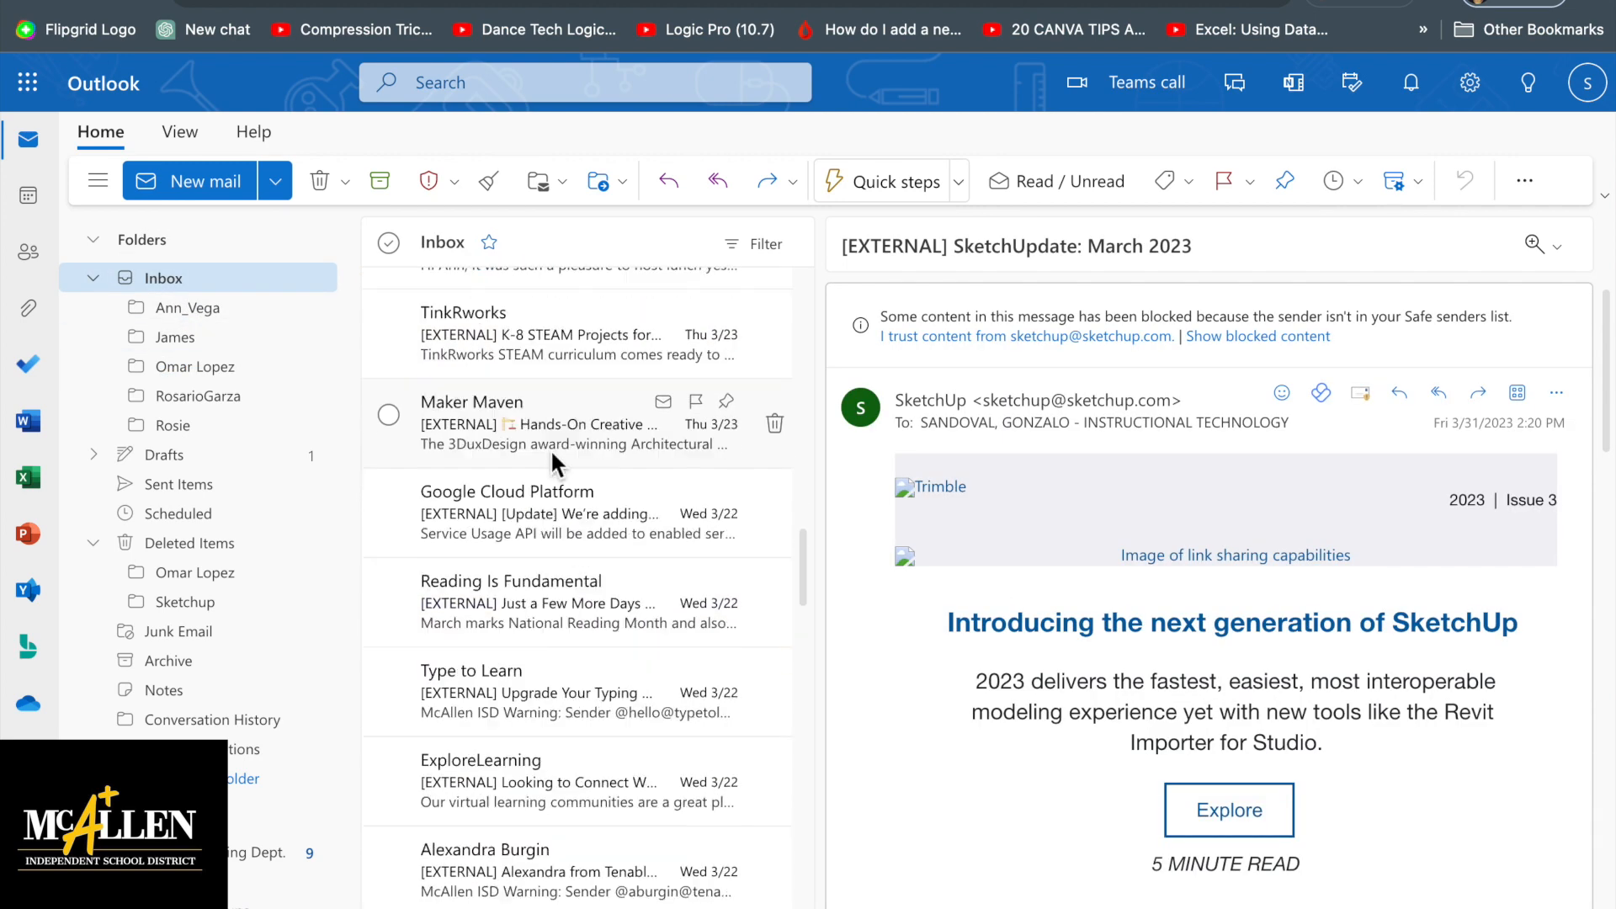
scroll(550, 448, down, 2)
scroll(551, 448, up, 10)
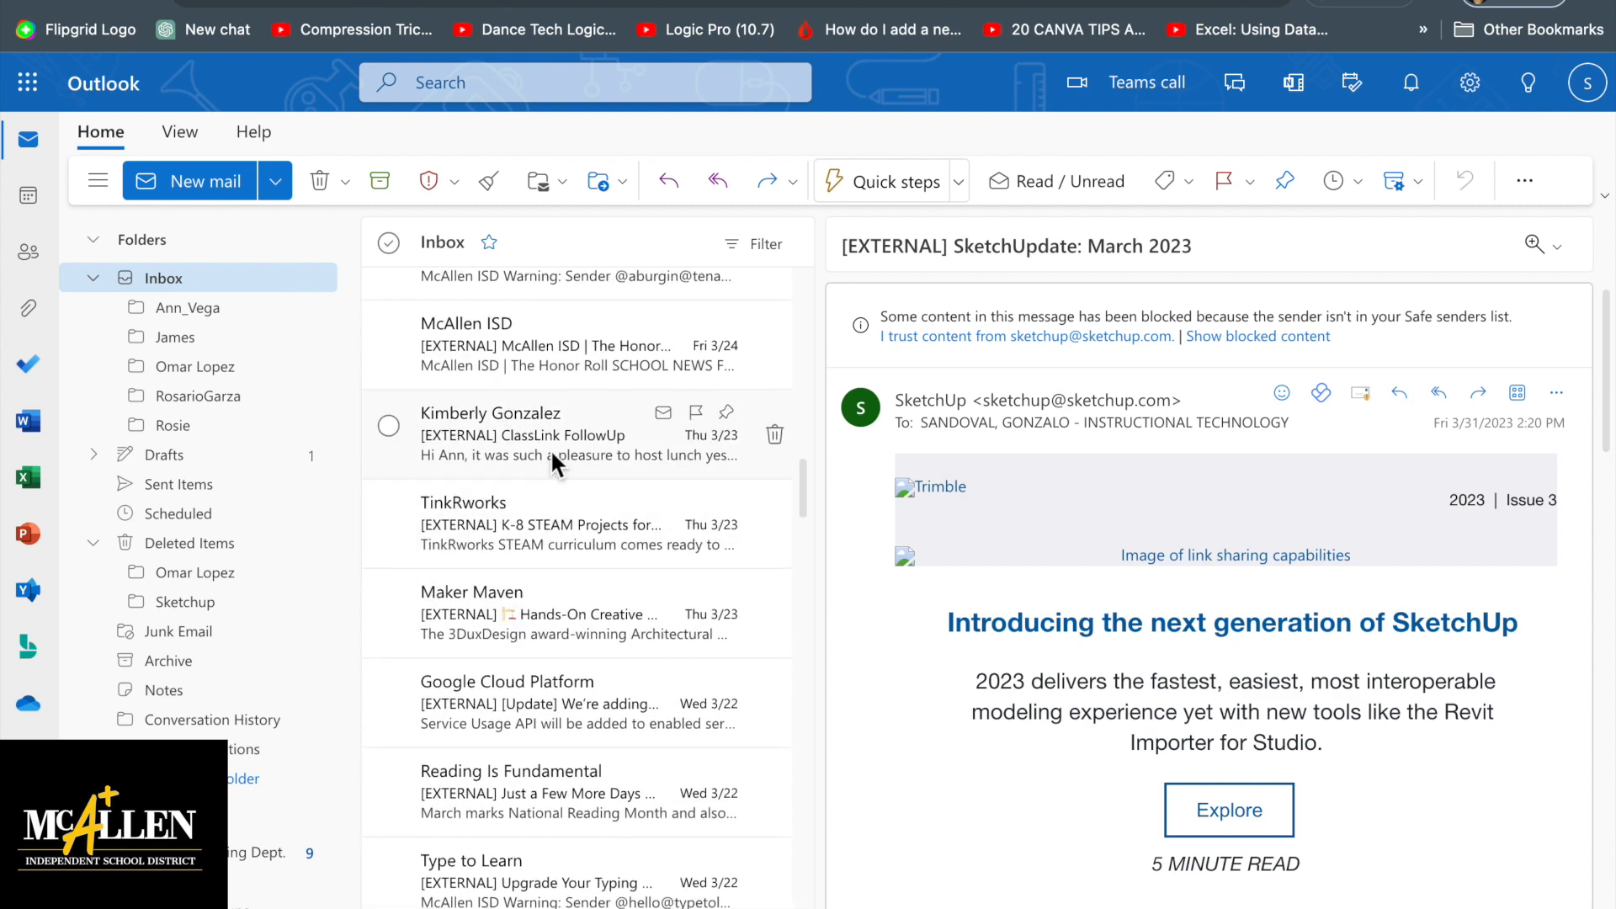
scroll(551, 448, up, 5)
scroll(512, 533, down, 15)
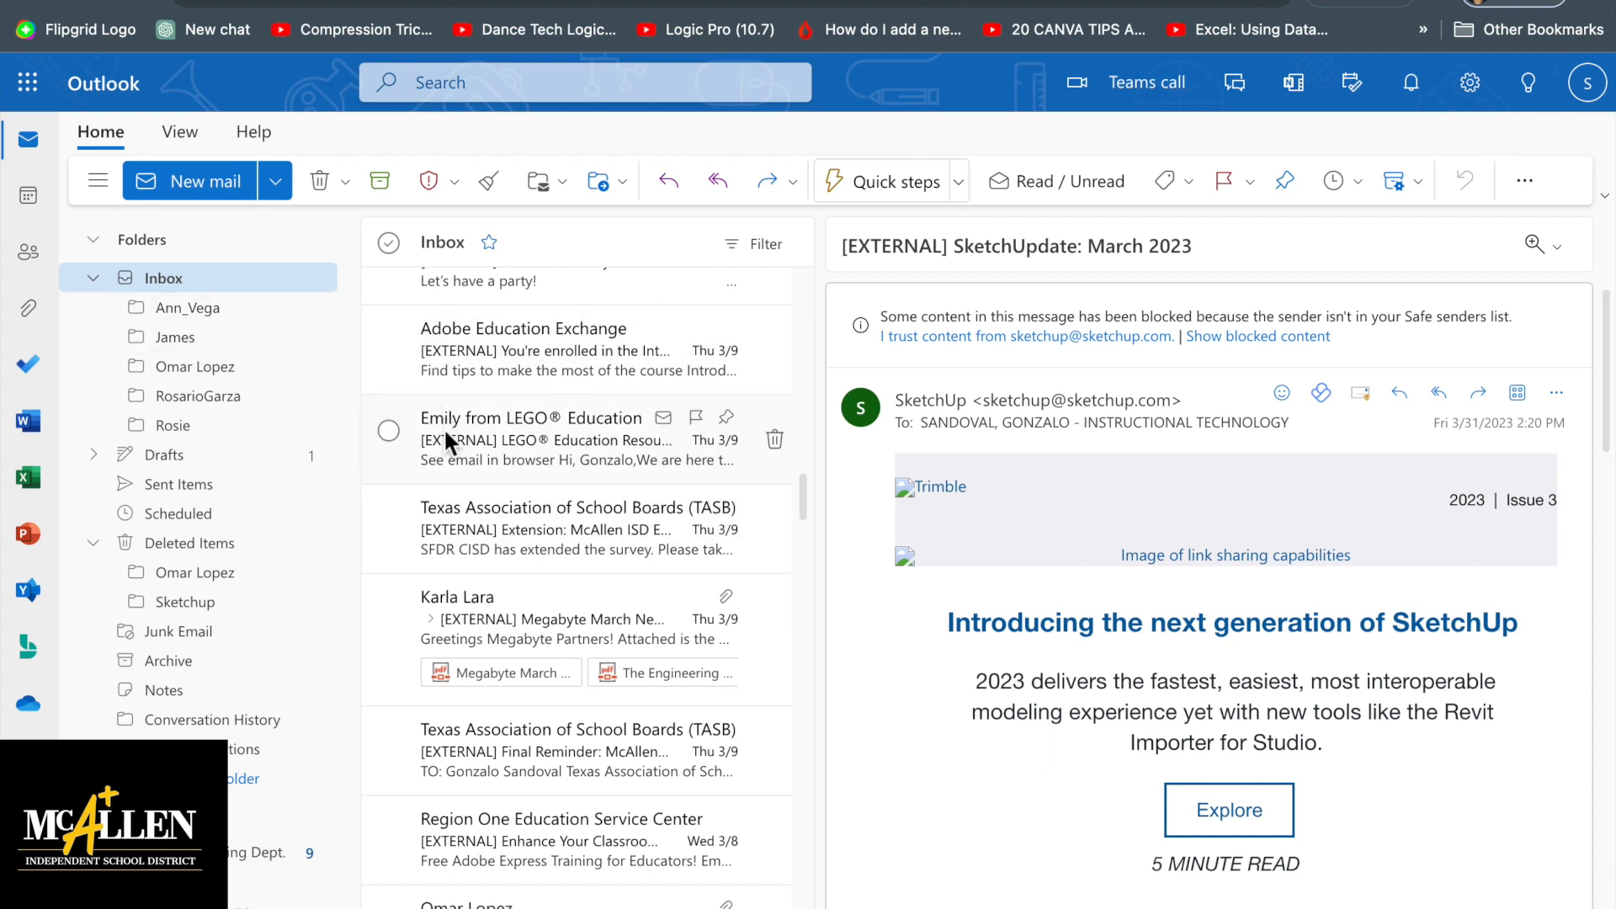
scroll(444, 431, up, 10)
scroll(442, 427, up, 15)
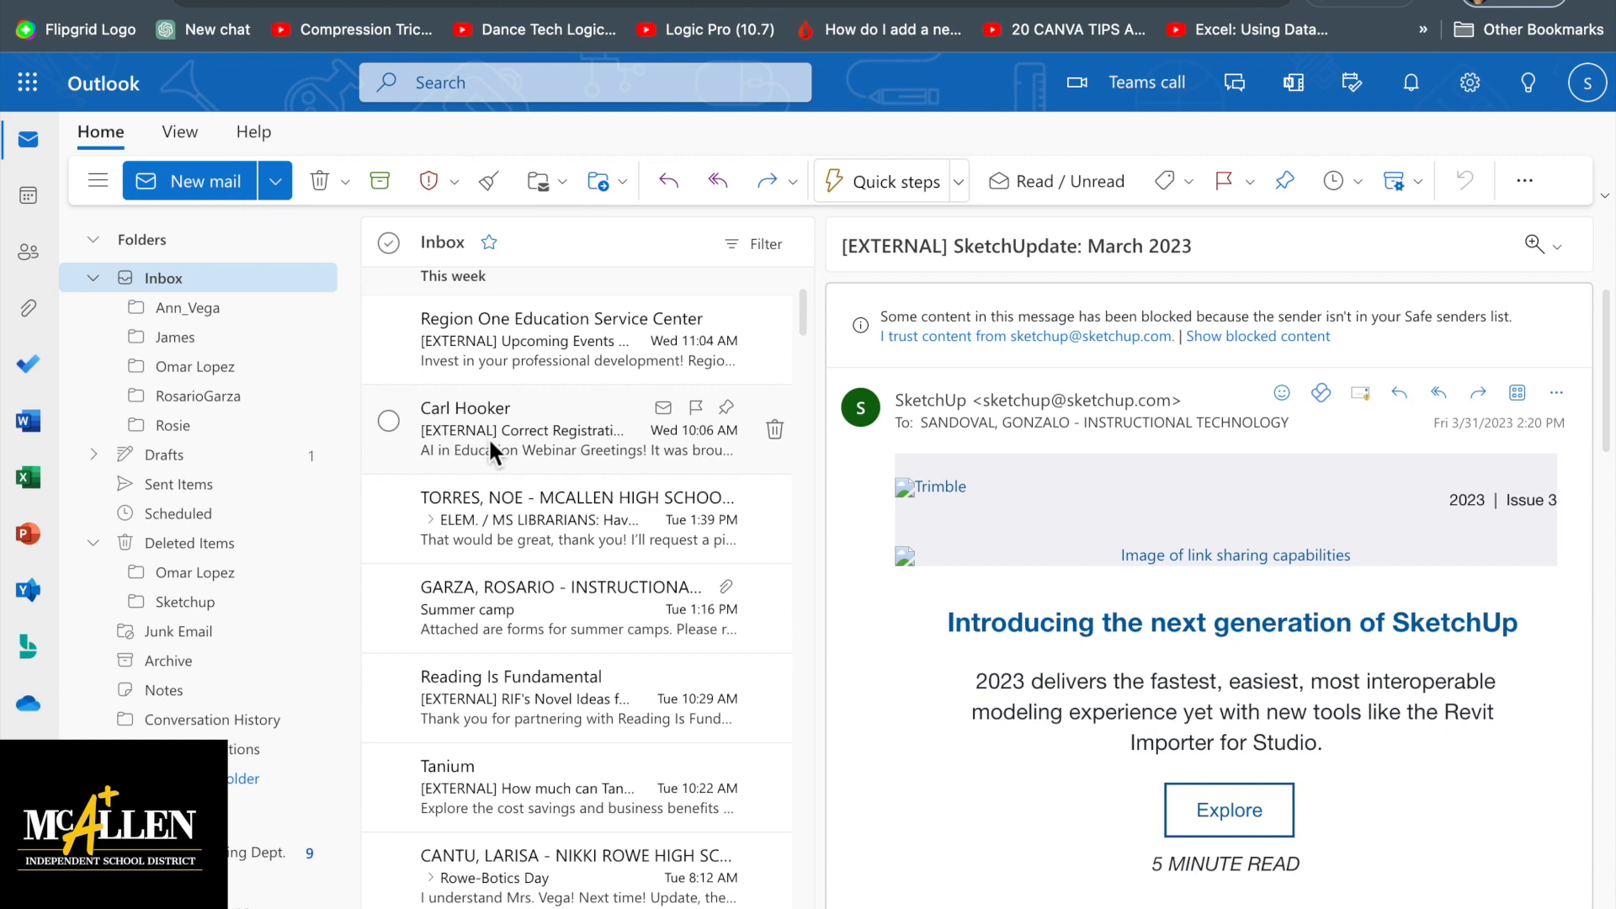
scroll(488, 437, up, 5)
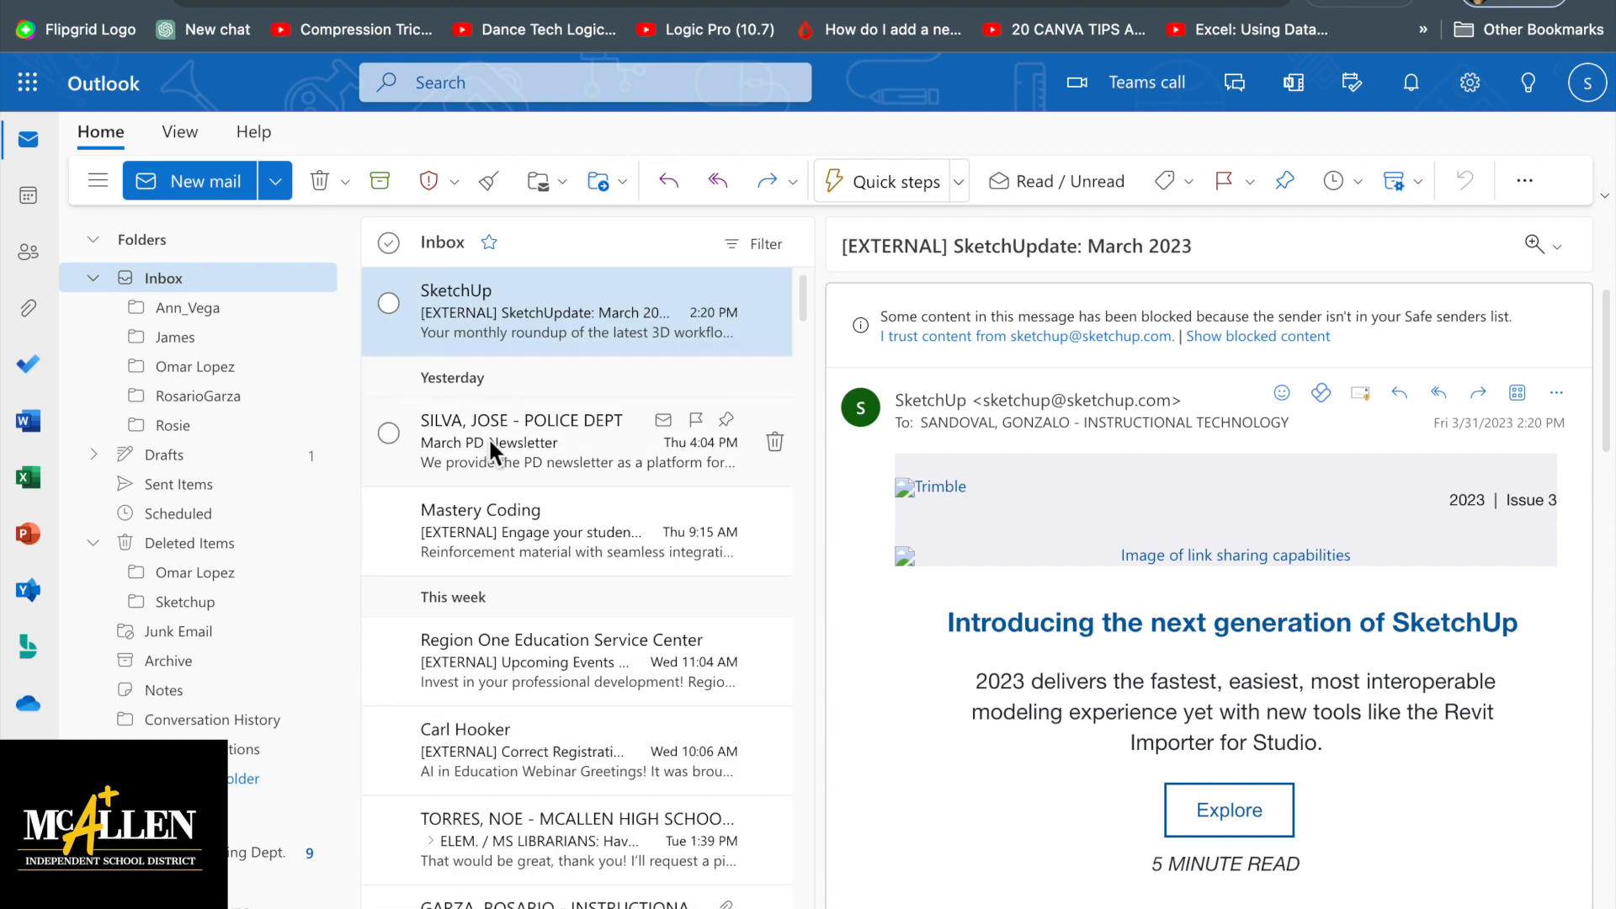
scroll(488, 437, down, 6)
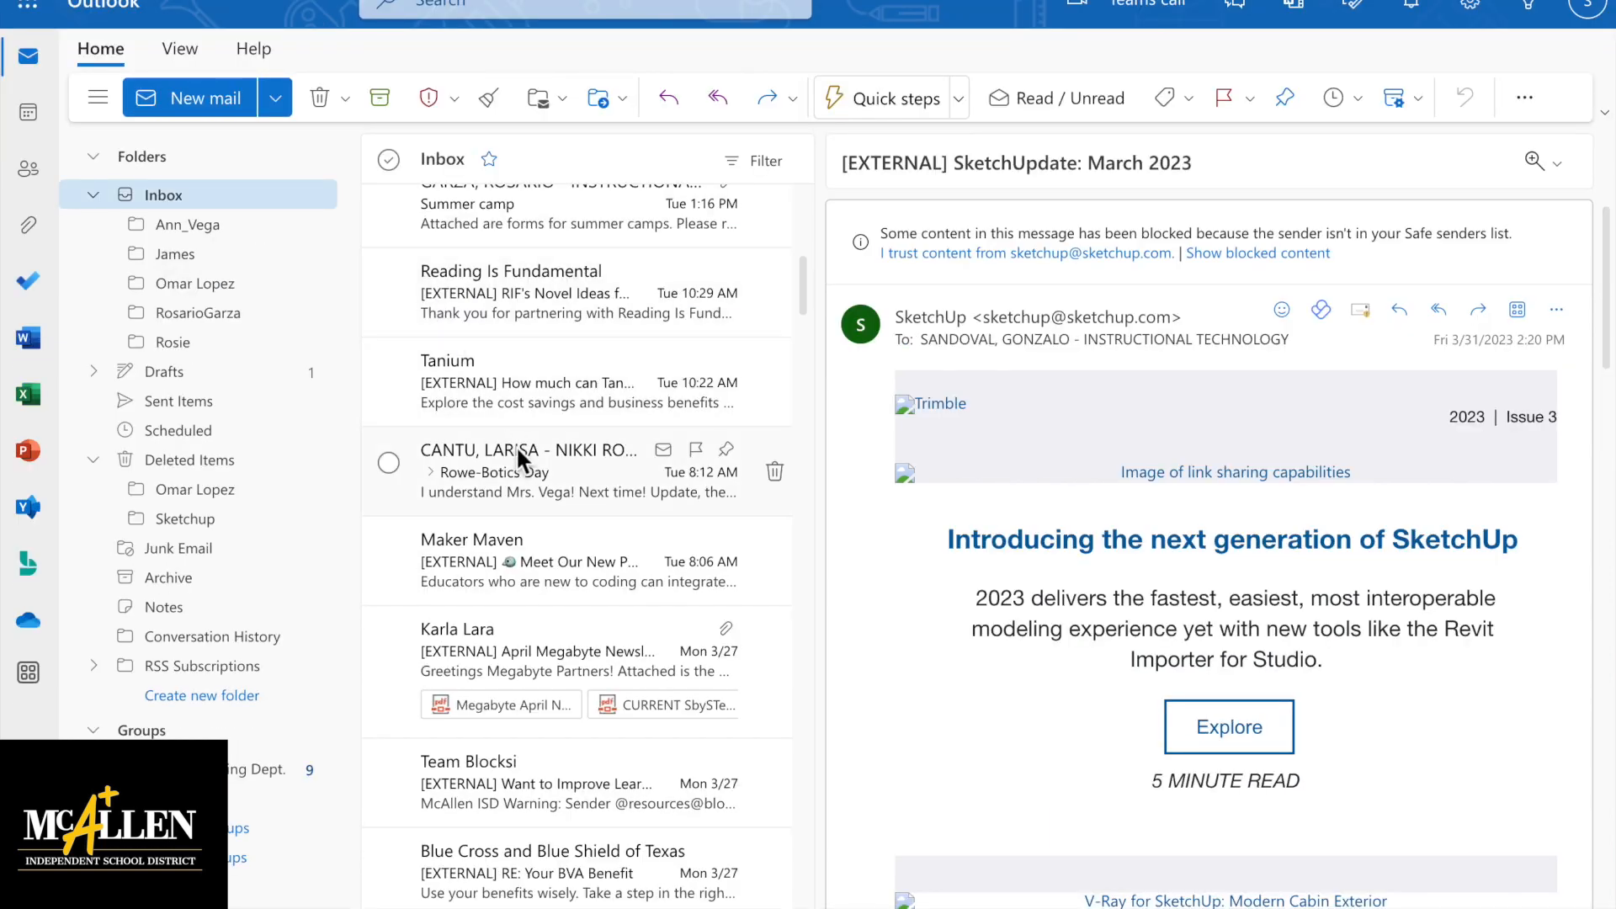
scroll(517, 446, down, 3)
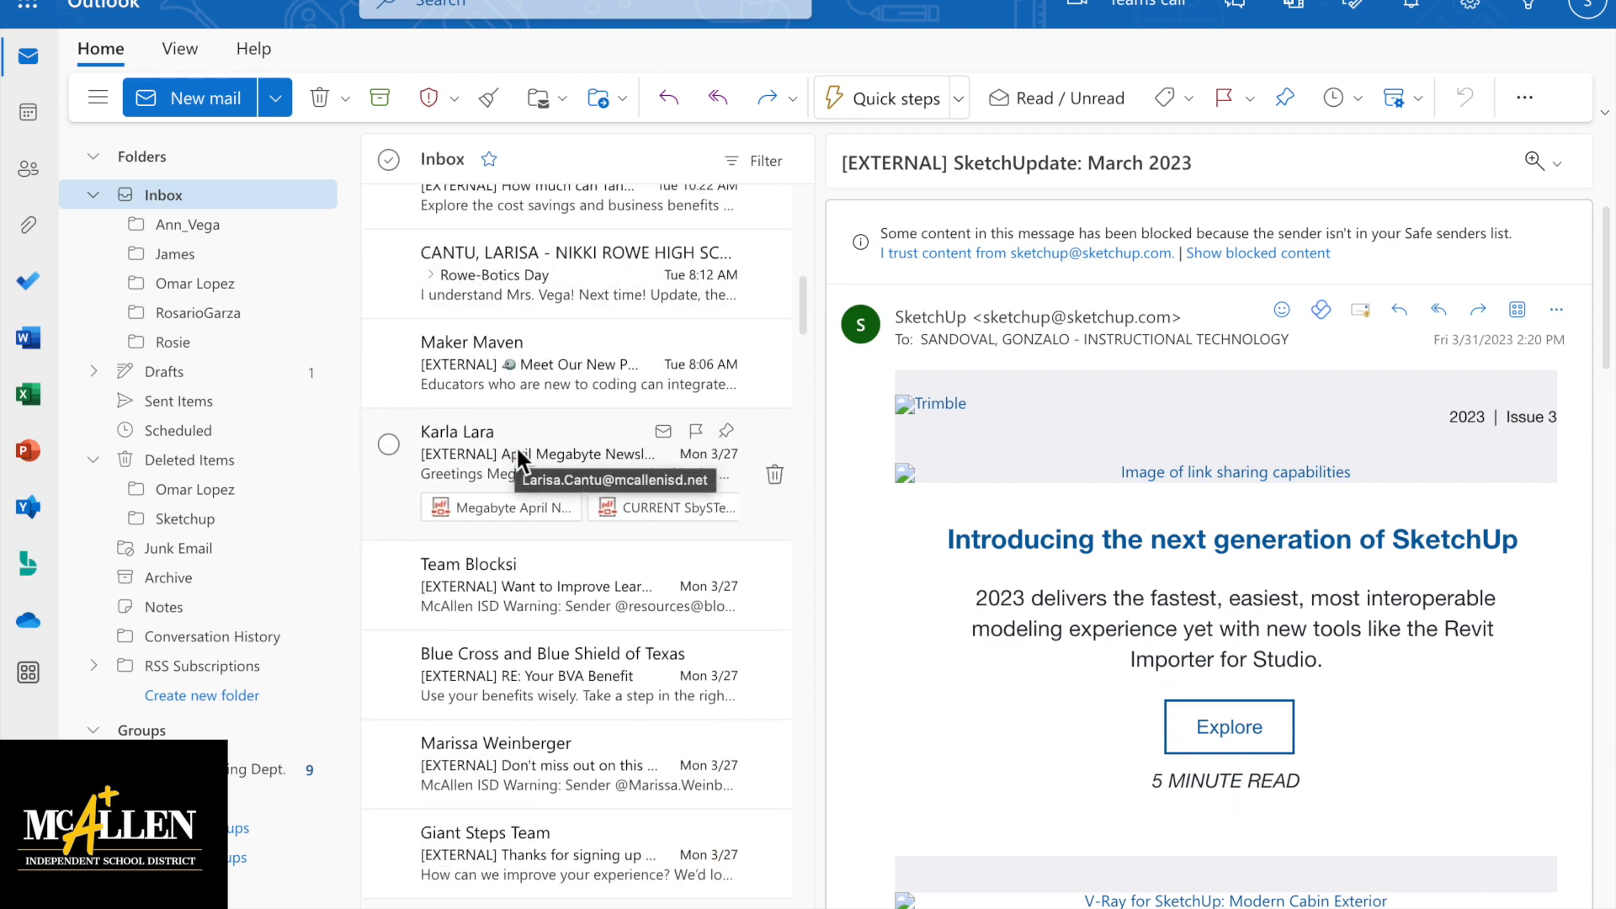
scroll(544, 737, down, 2)
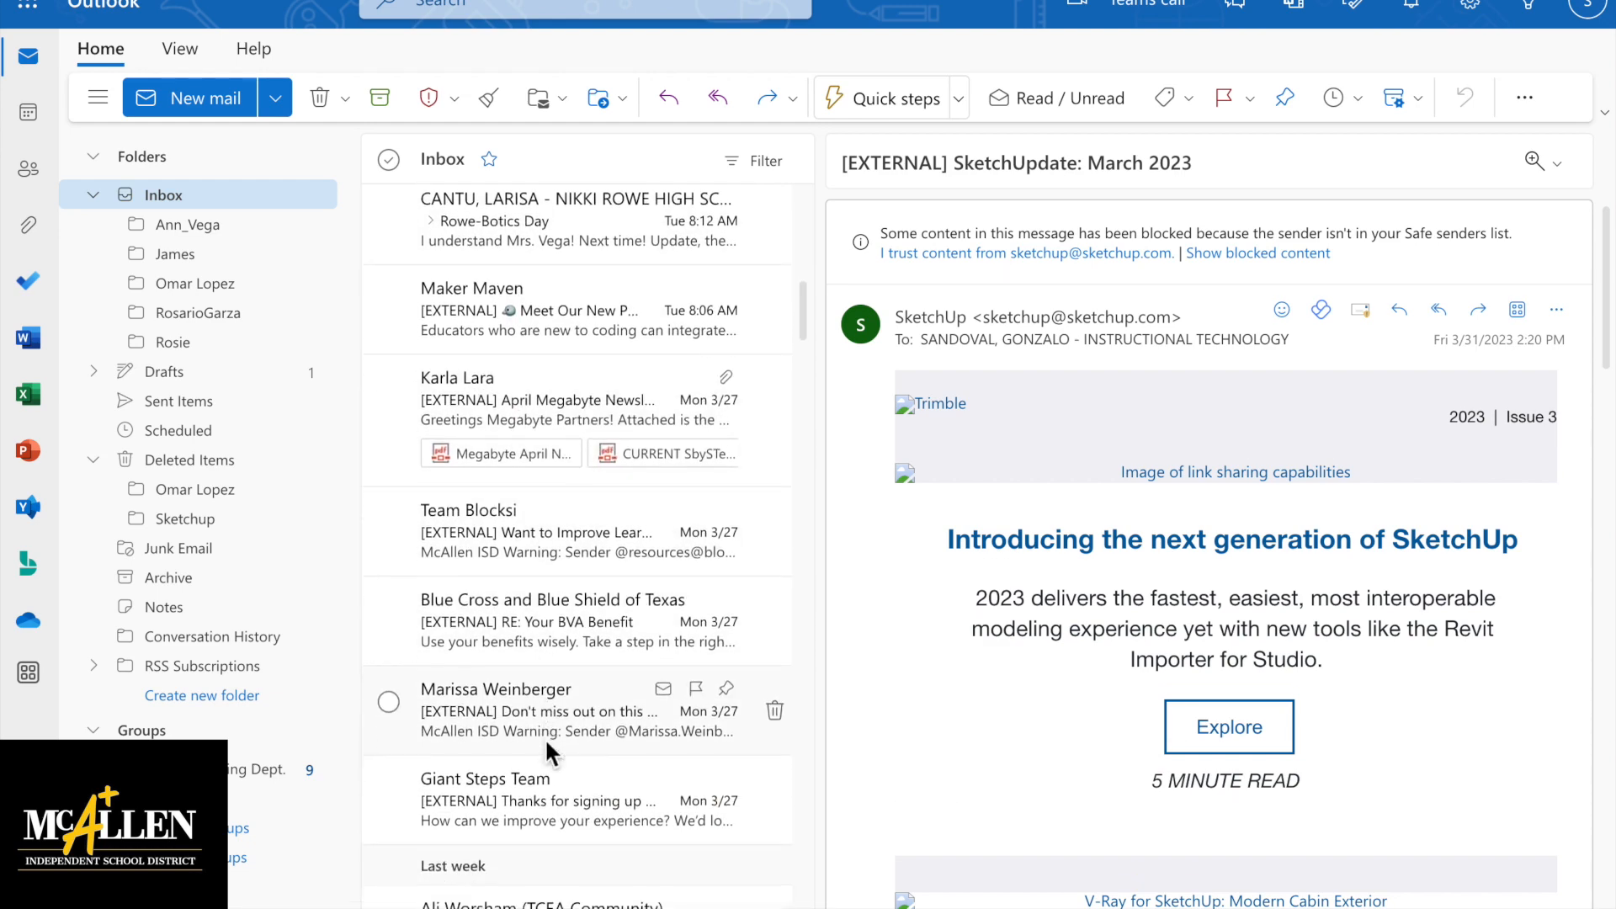
scroll(544, 737, down, 5)
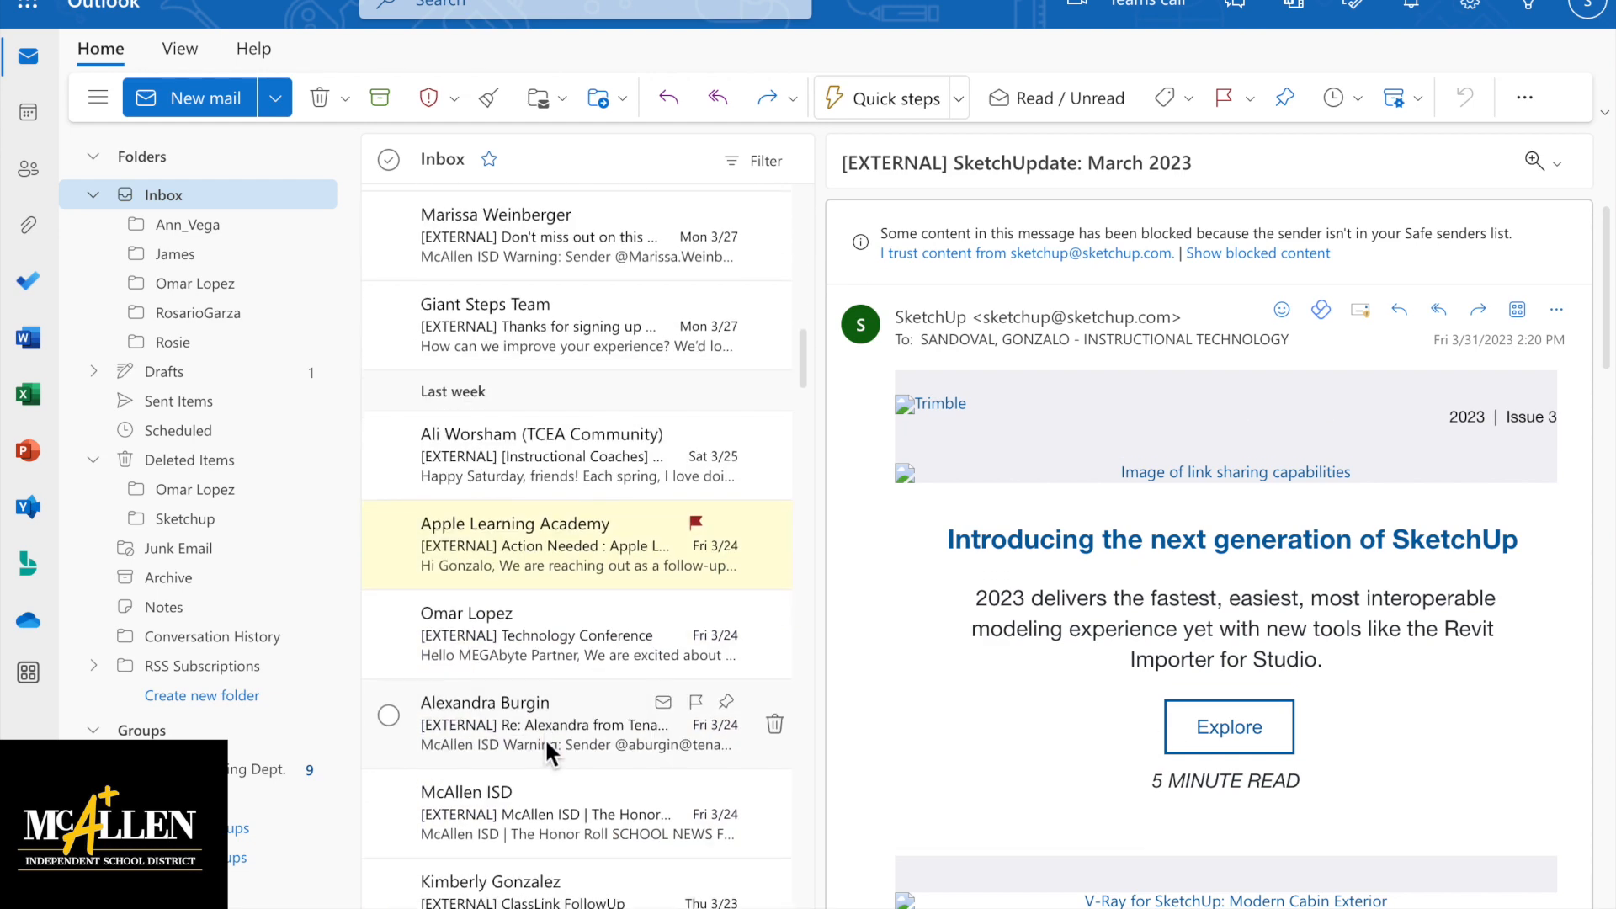
click(539, 547)
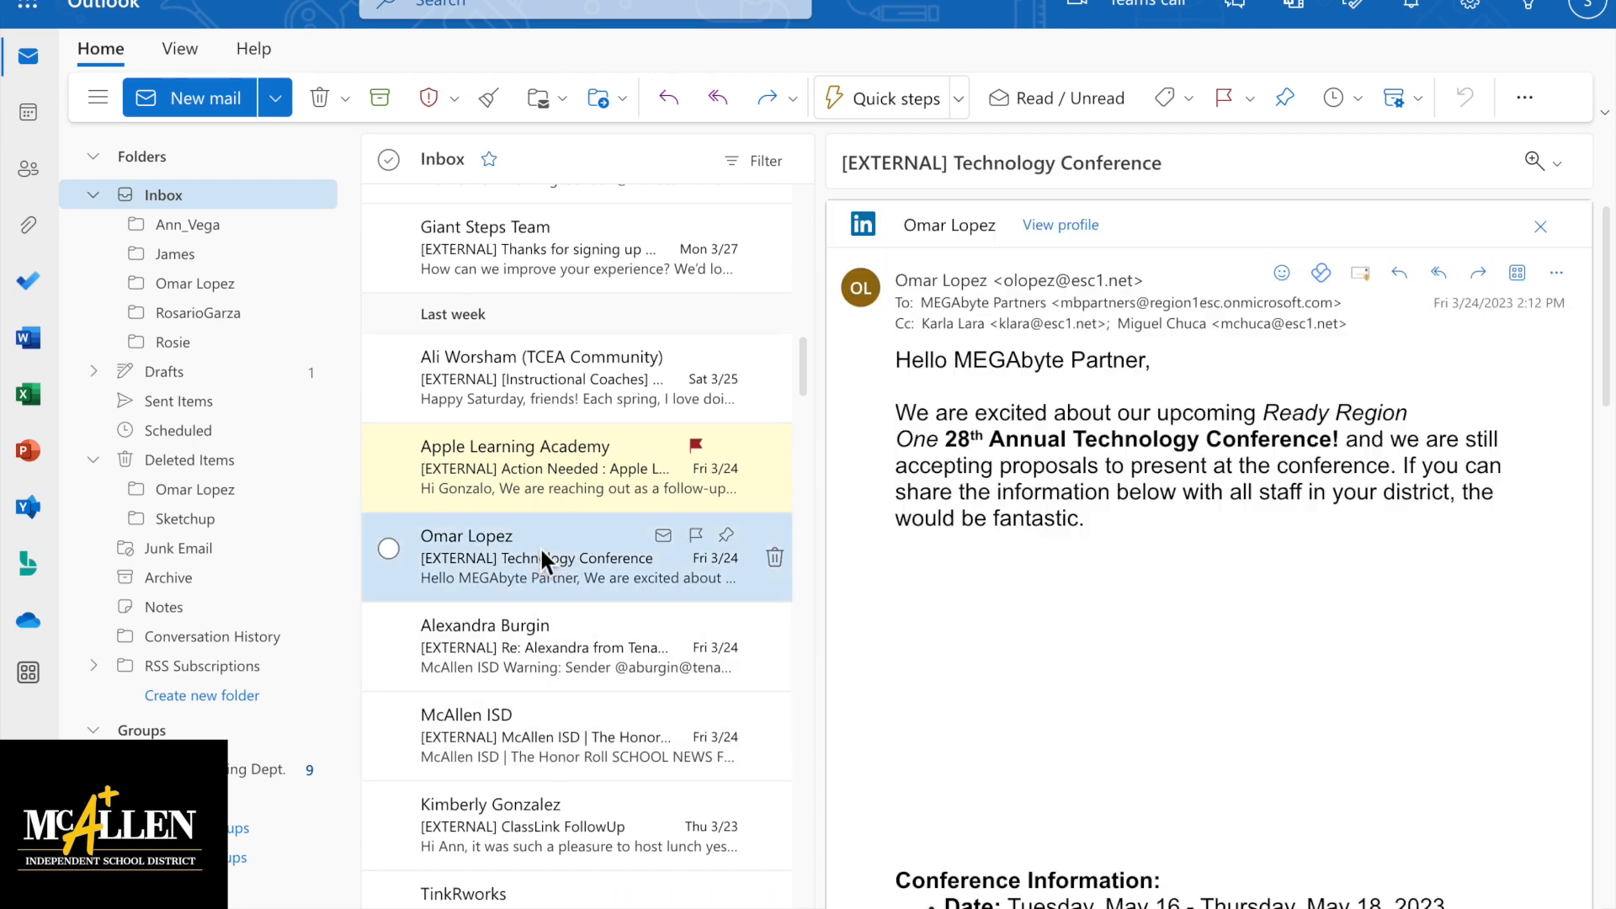
scroll(541, 549, down, 1)
scroll(541, 549, up, 1)
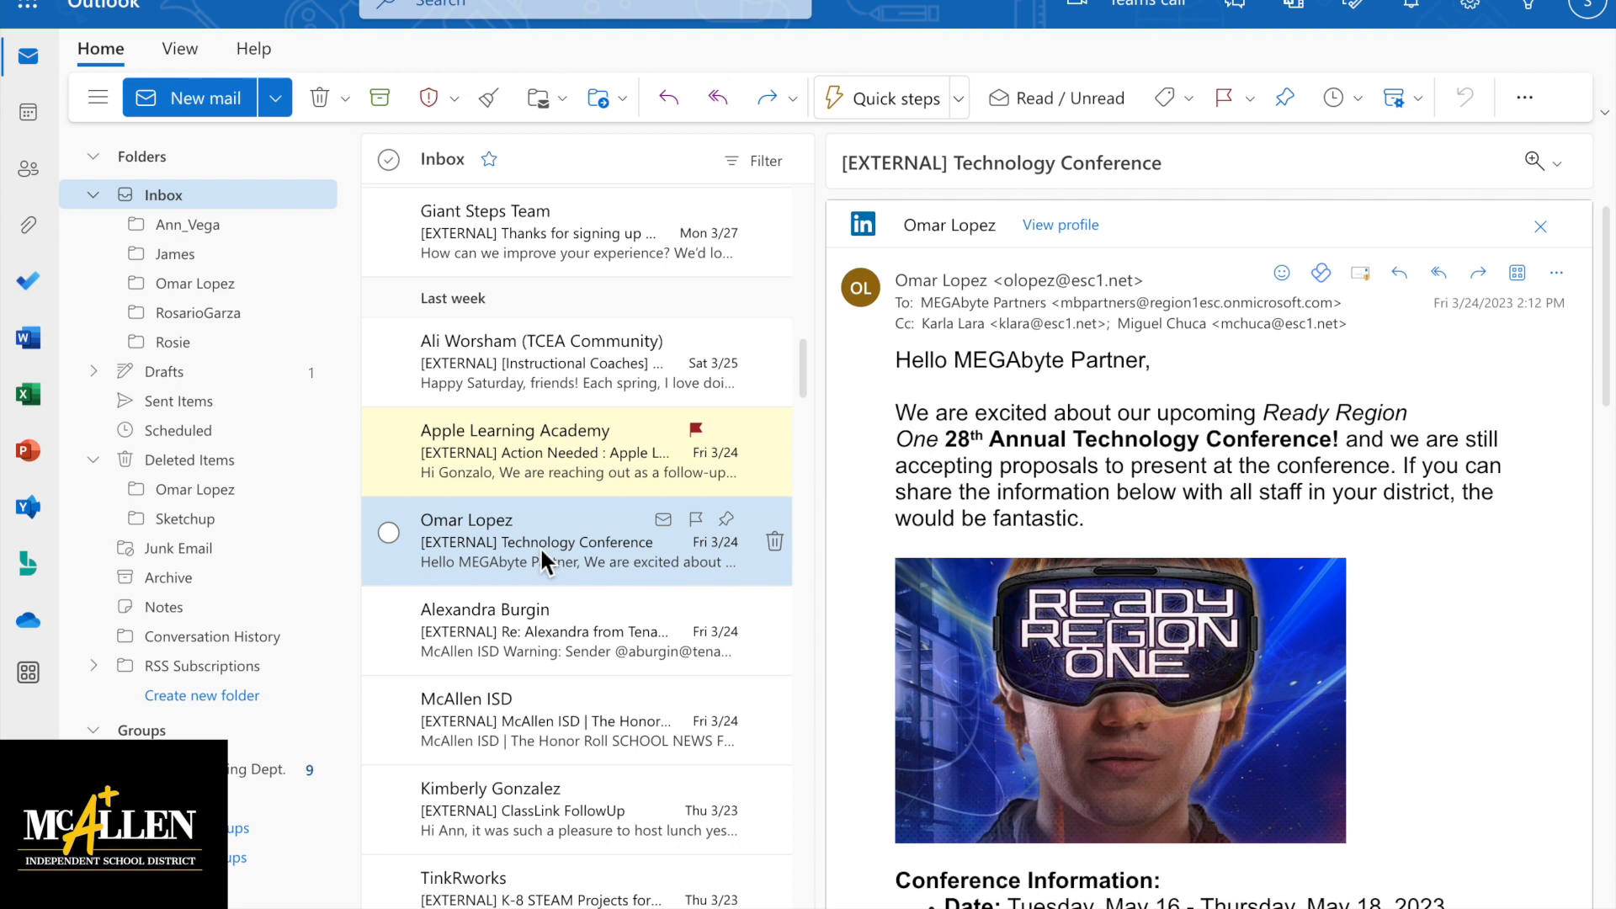
Start a new rule from the contact's email via Advanced actions > Create rule
right_click(538, 547)
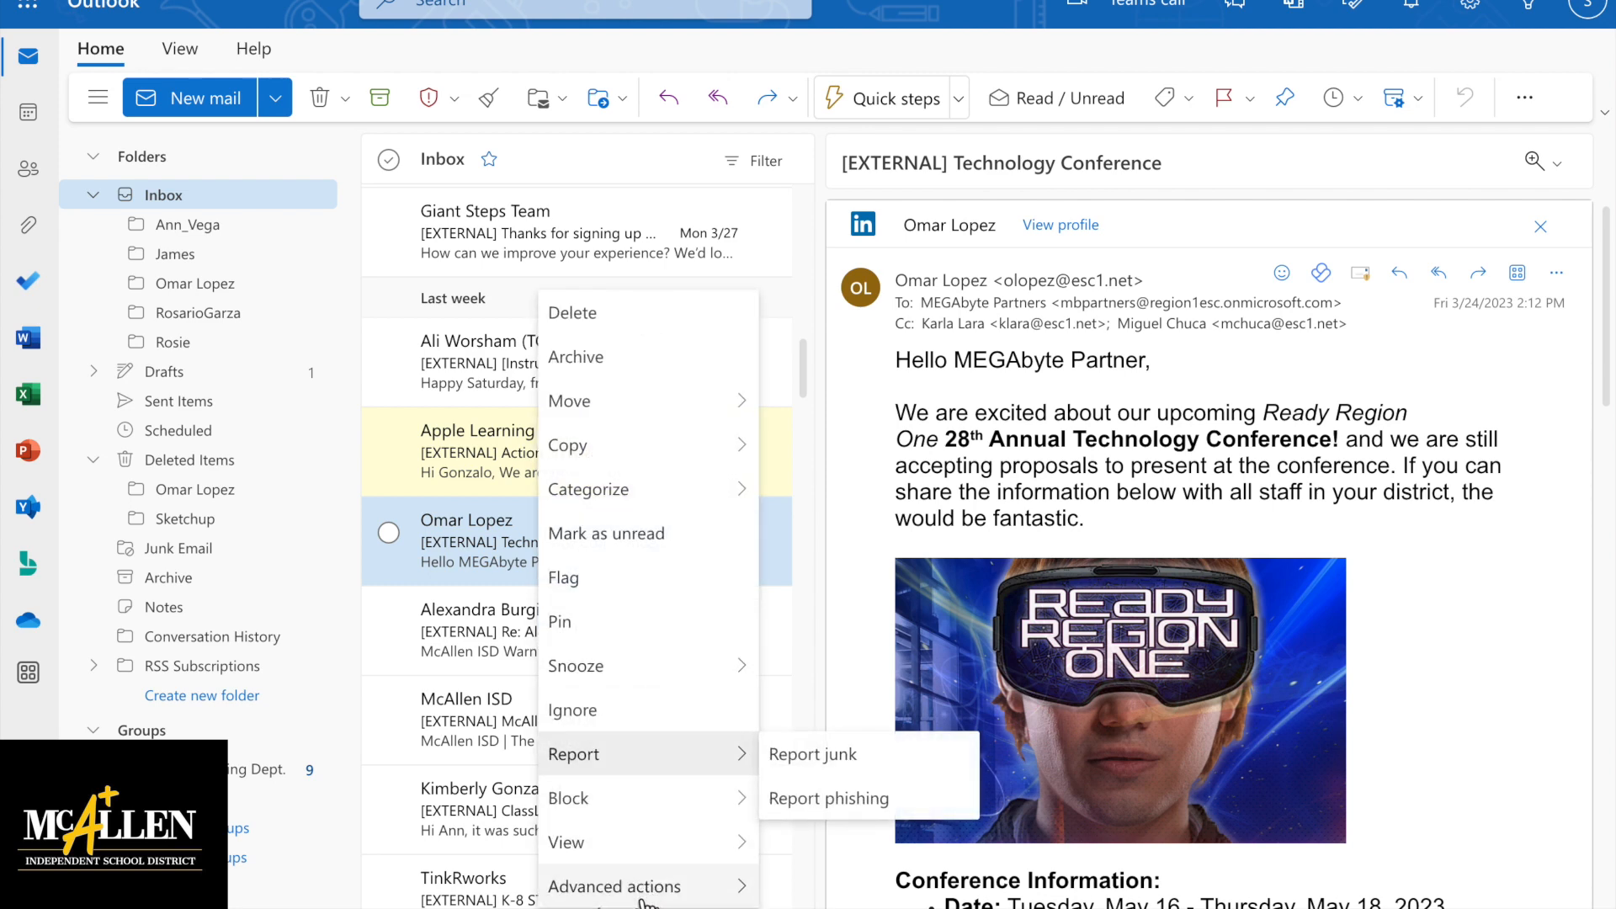
mouse_move(646, 903)
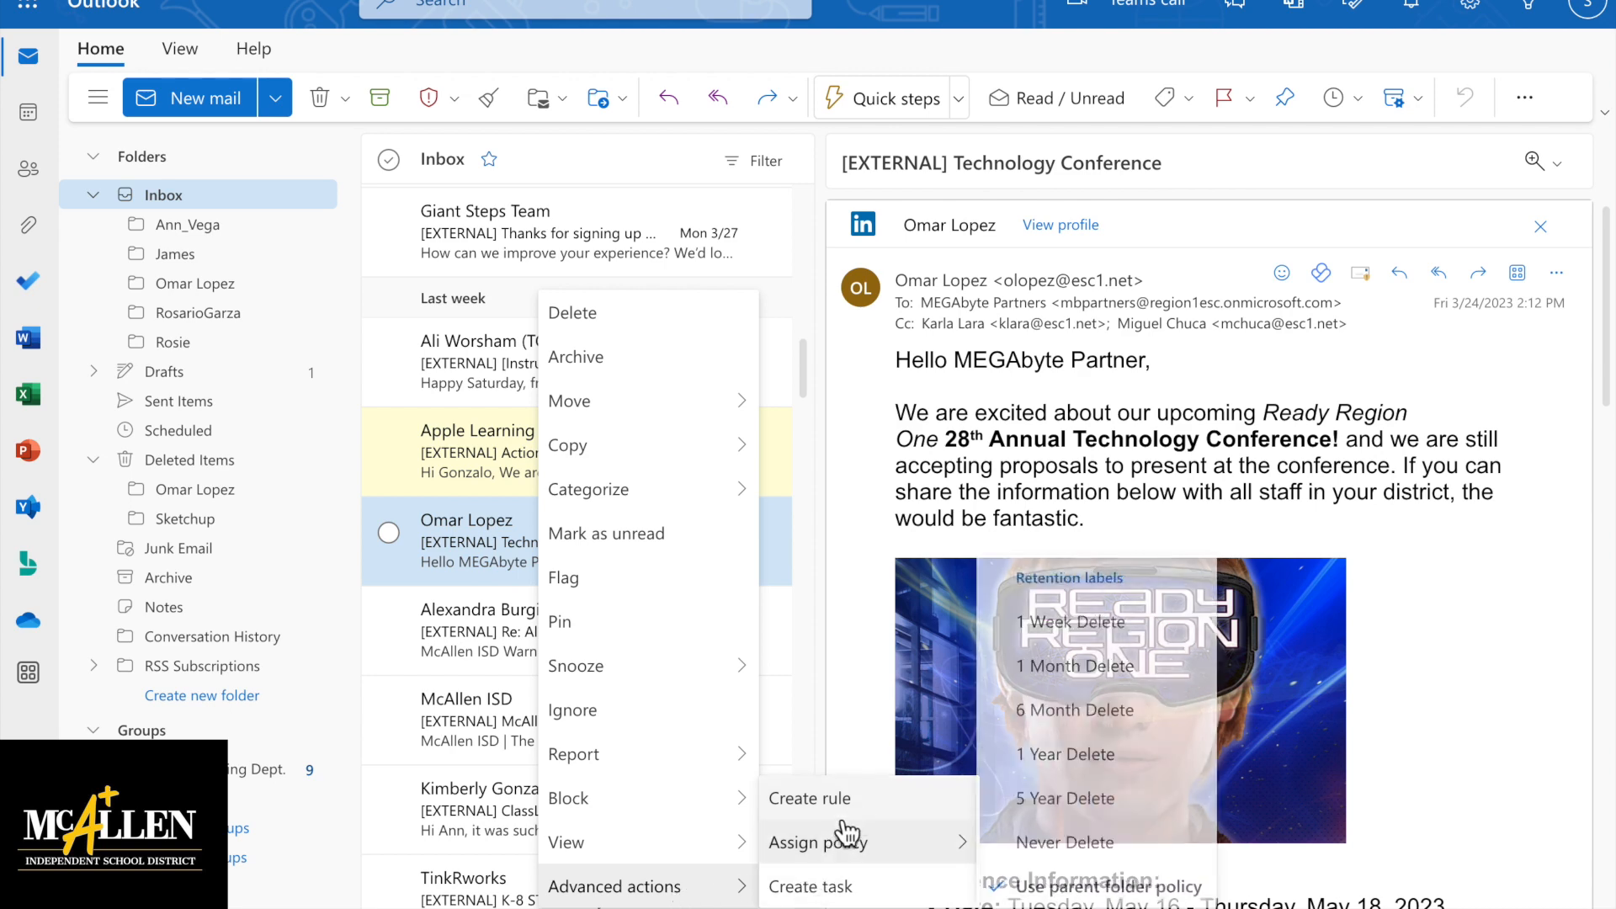
click(860, 798)
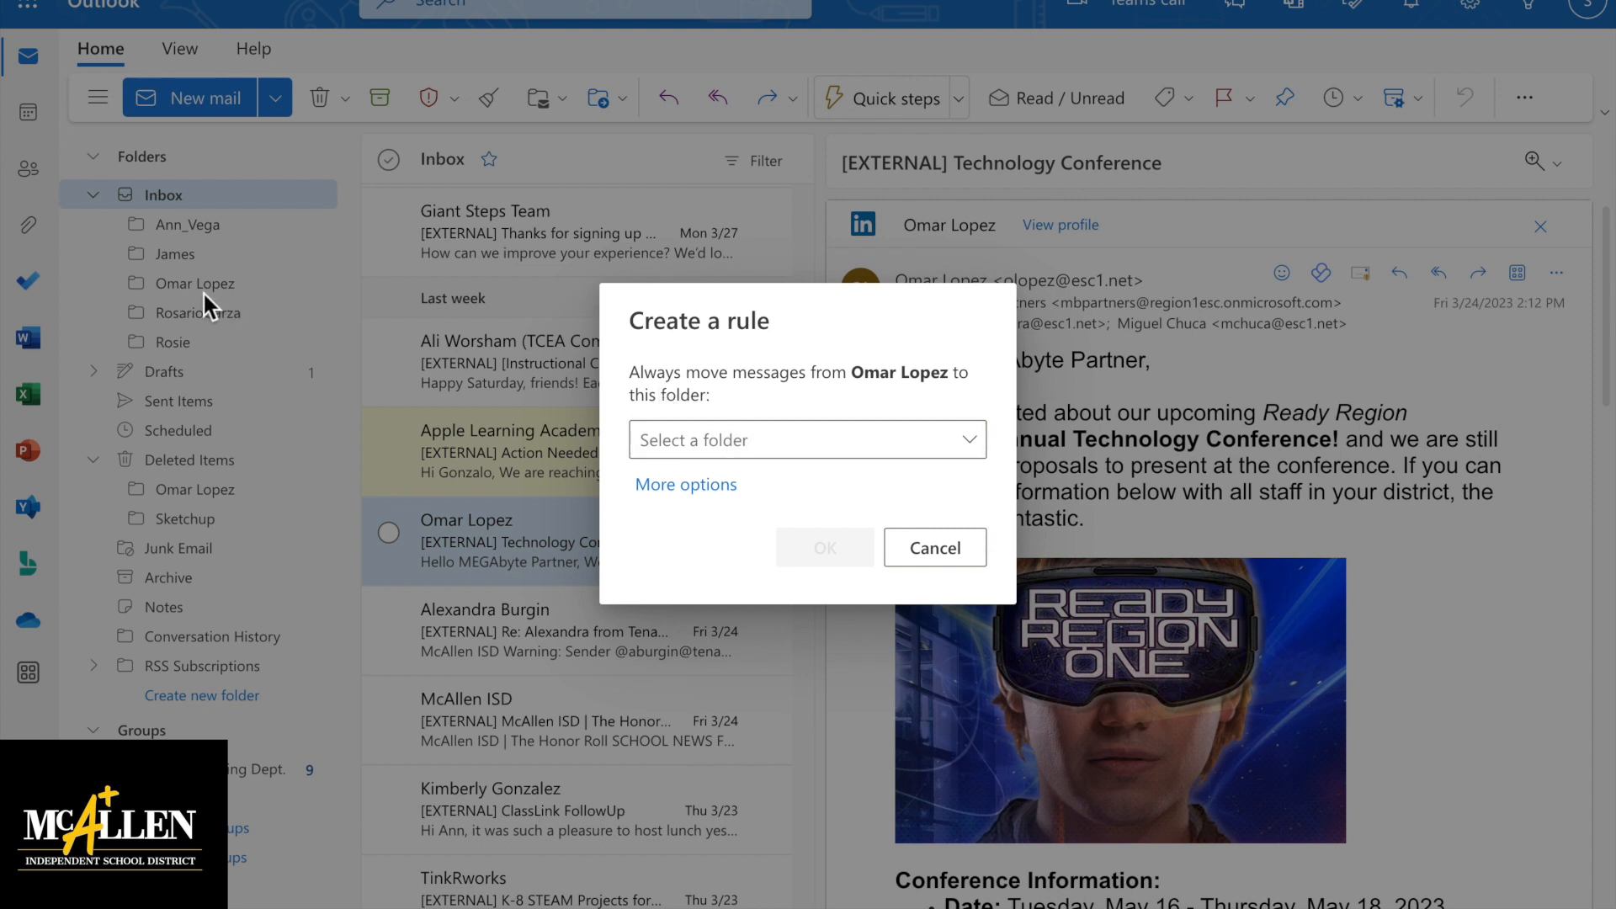
Choose the contact's own Inbox subfolder as the rule's move destination
click(739, 439)
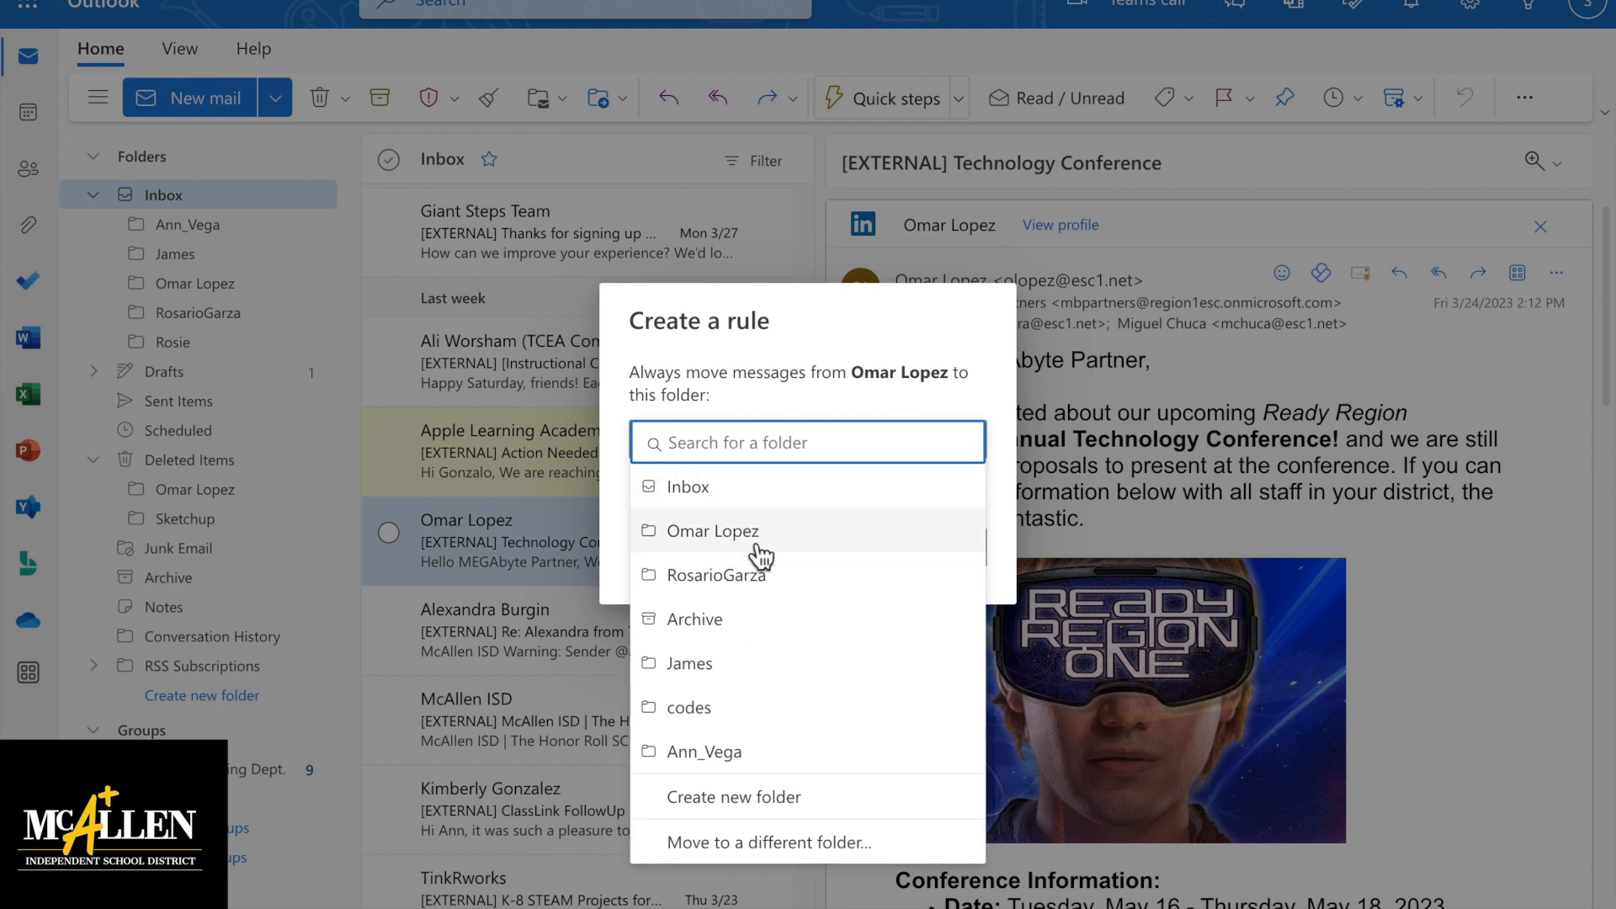
click(712, 531)
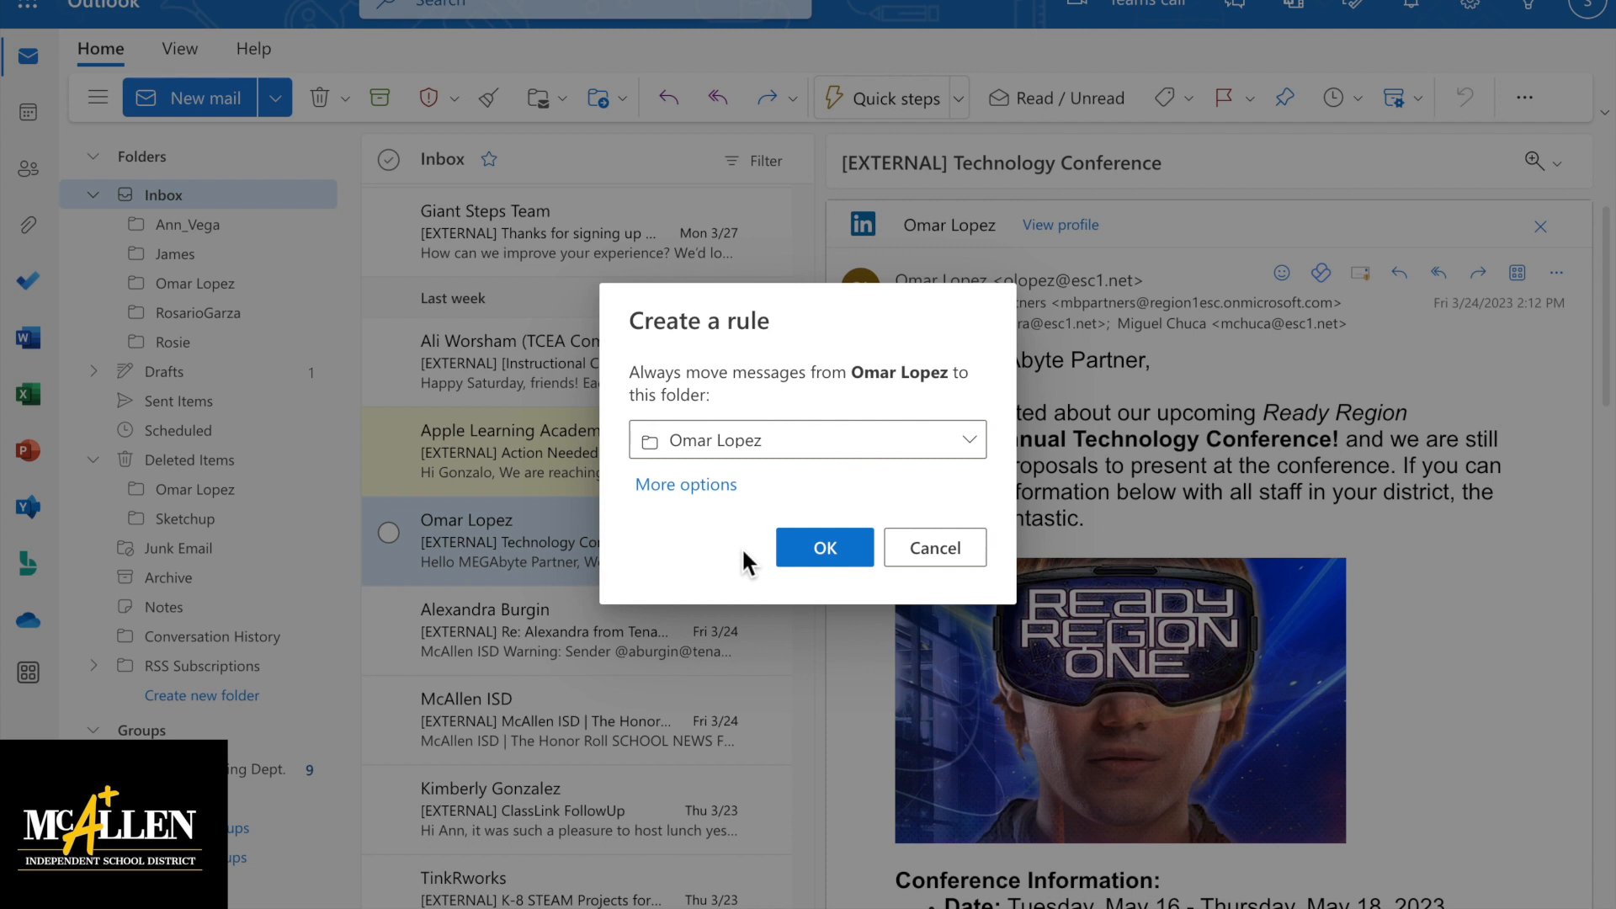
Open the rule in the full Settings > Rules editor and tick Run rule now
click(695, 488)
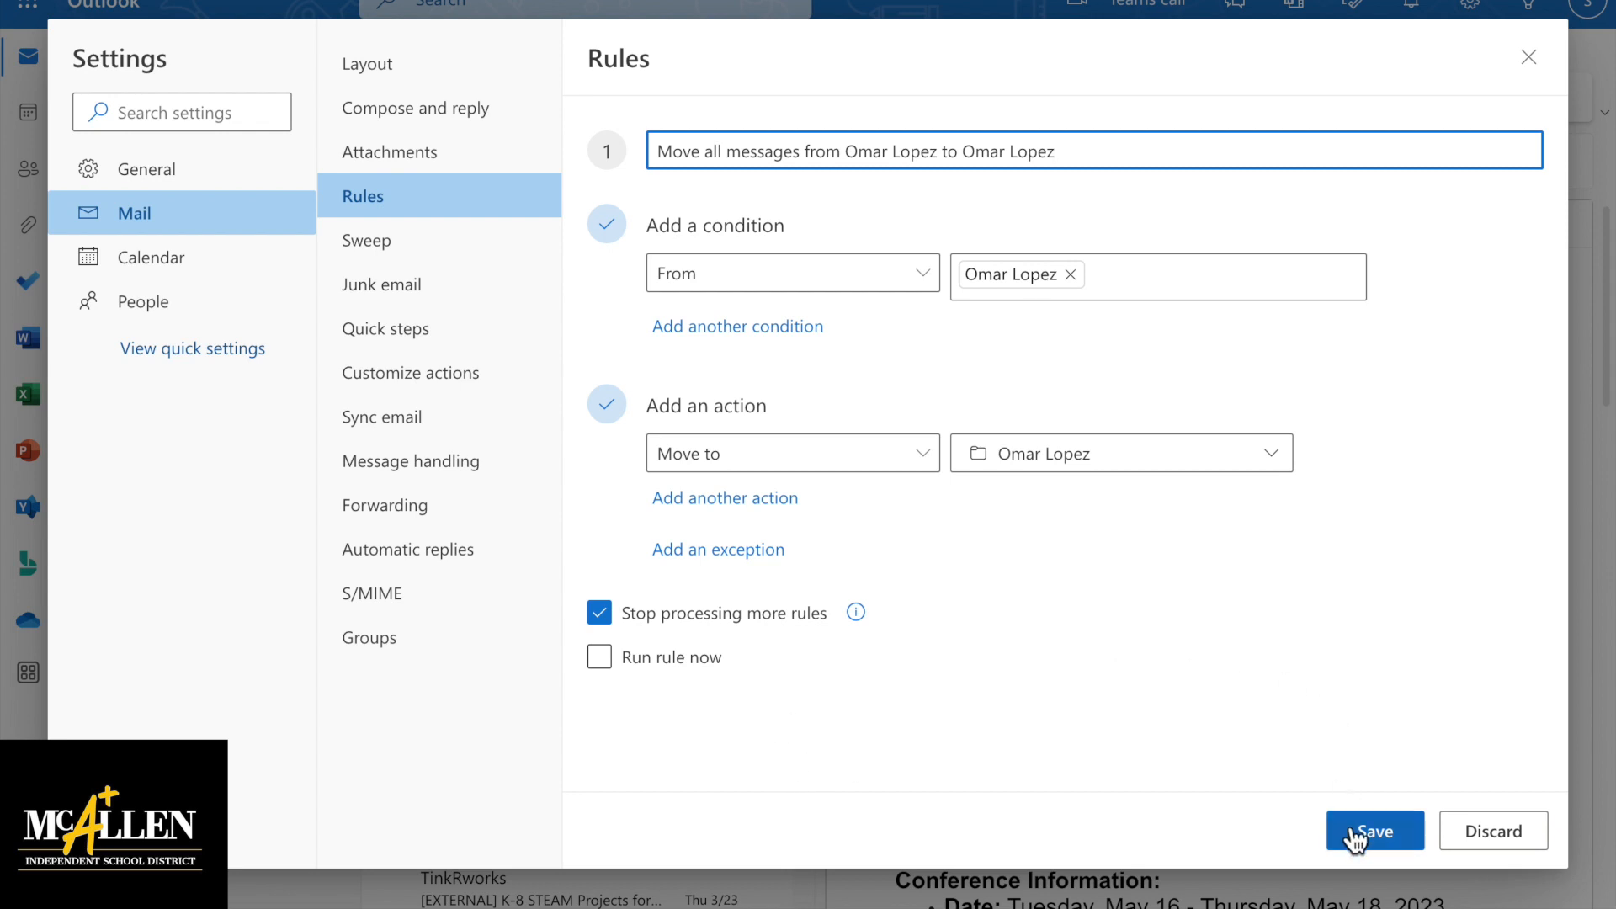
click(806, 753)
click(798, 697)
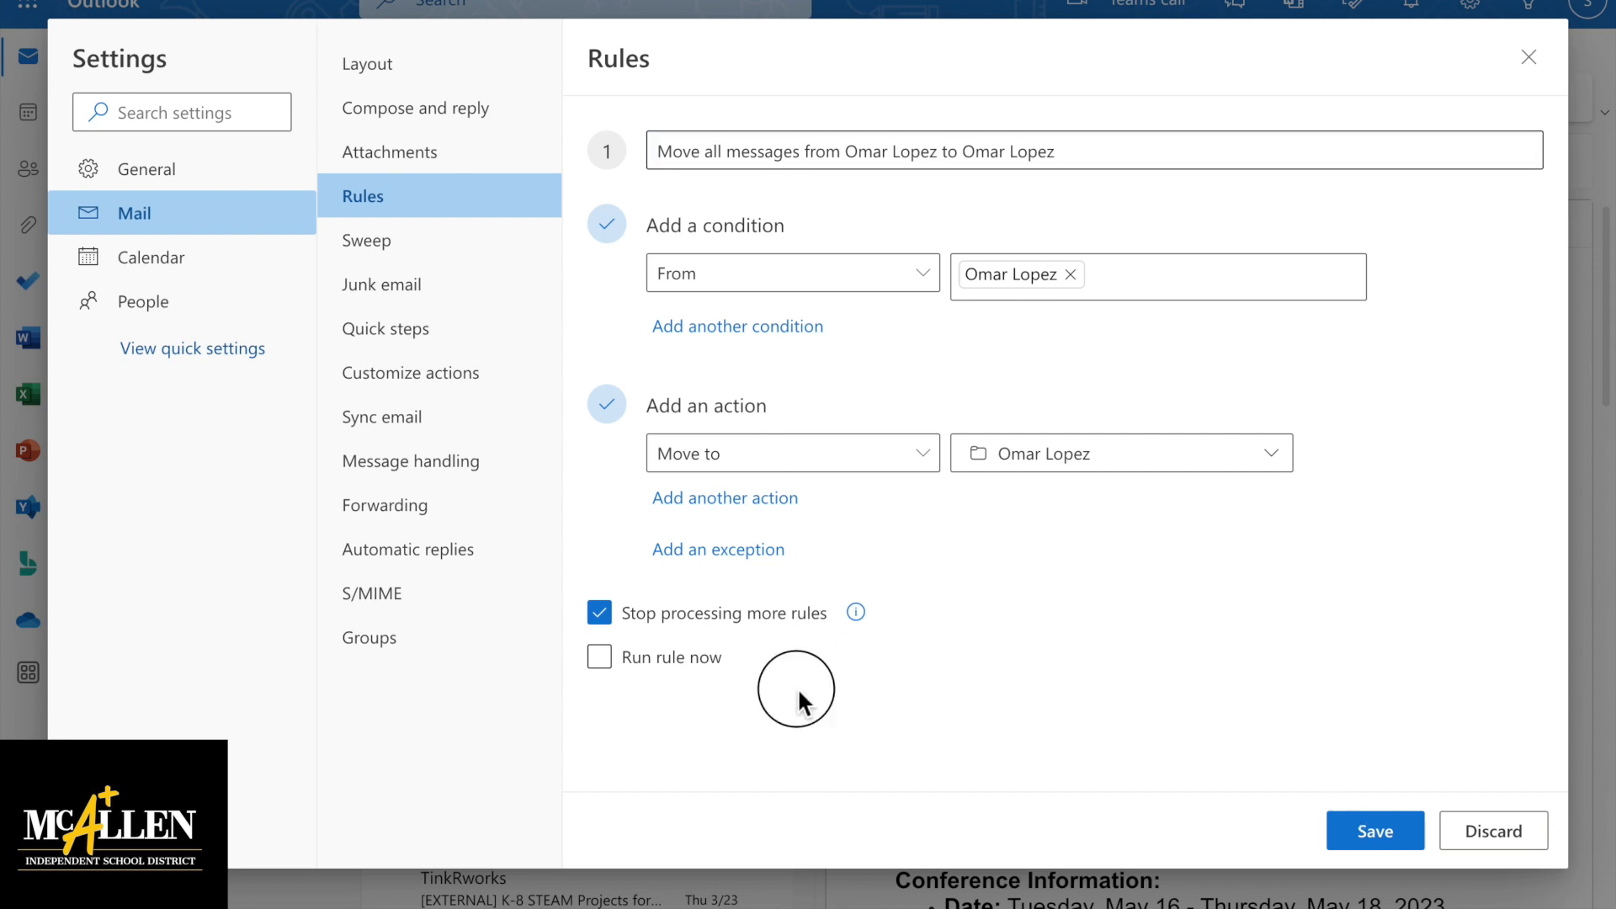
click(598, 659)
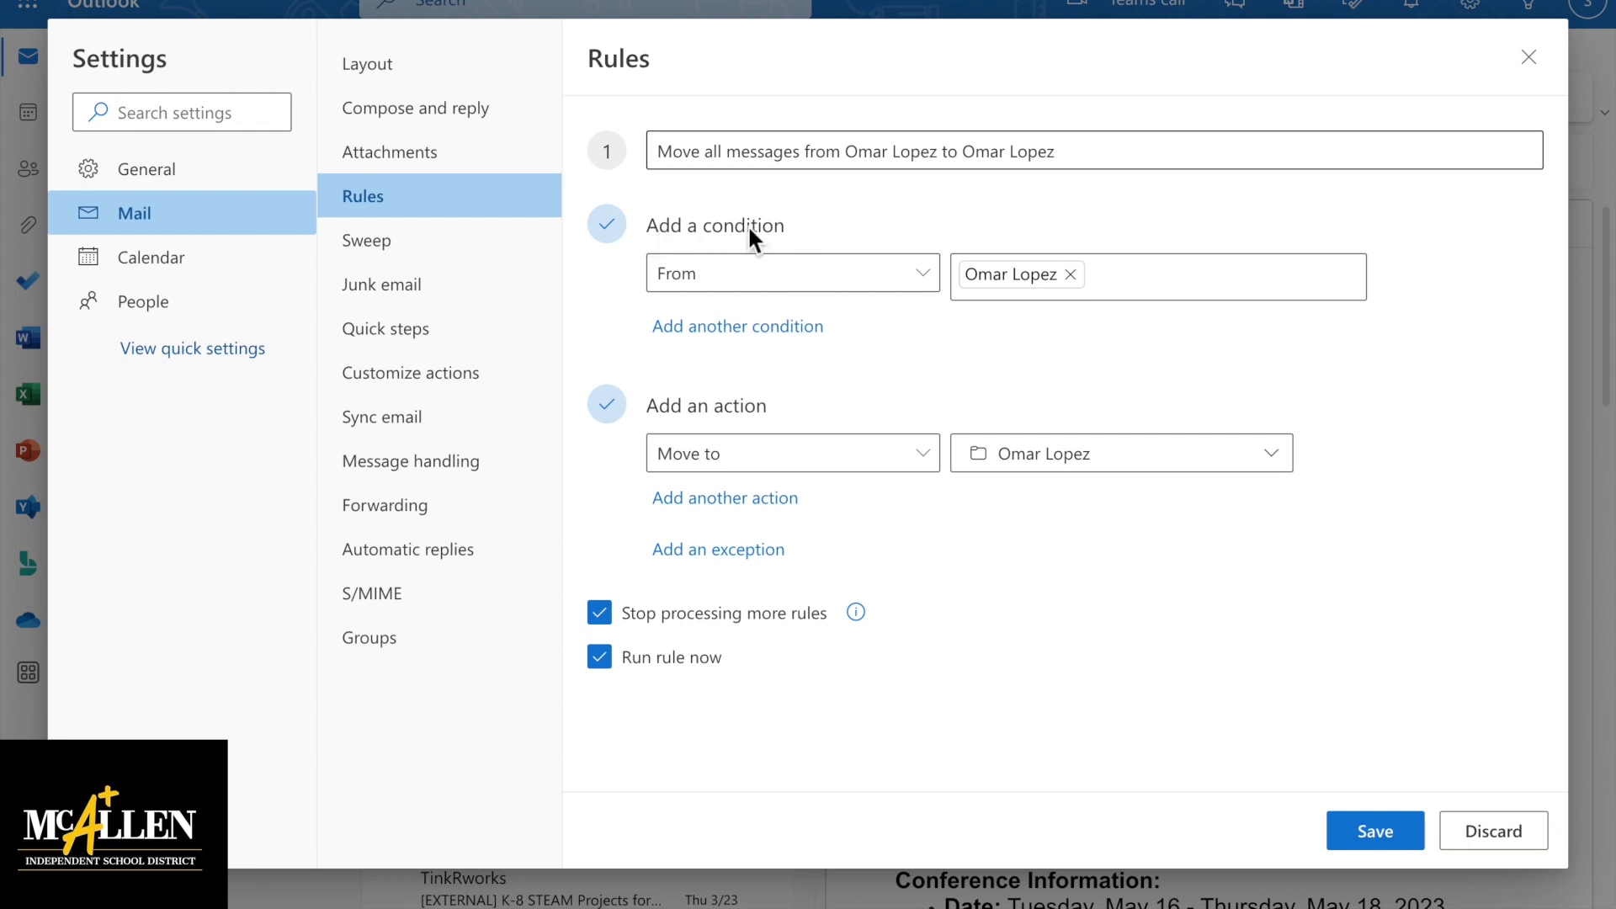
Add a second condition requiring I'm on the To line
click(771, 335)
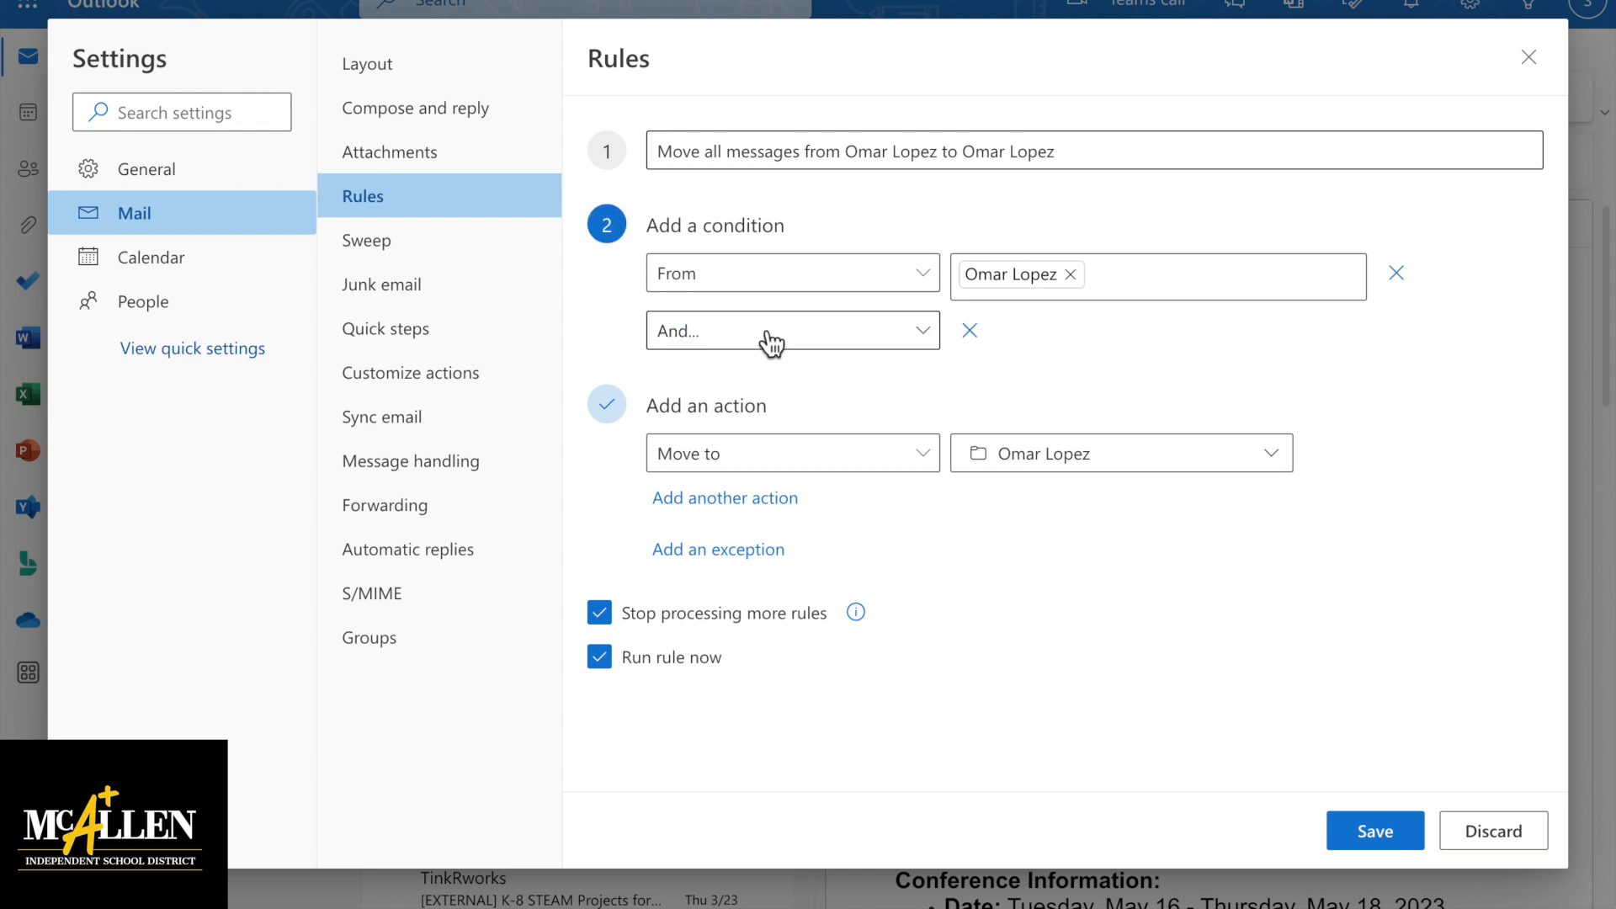
click(925, 336)
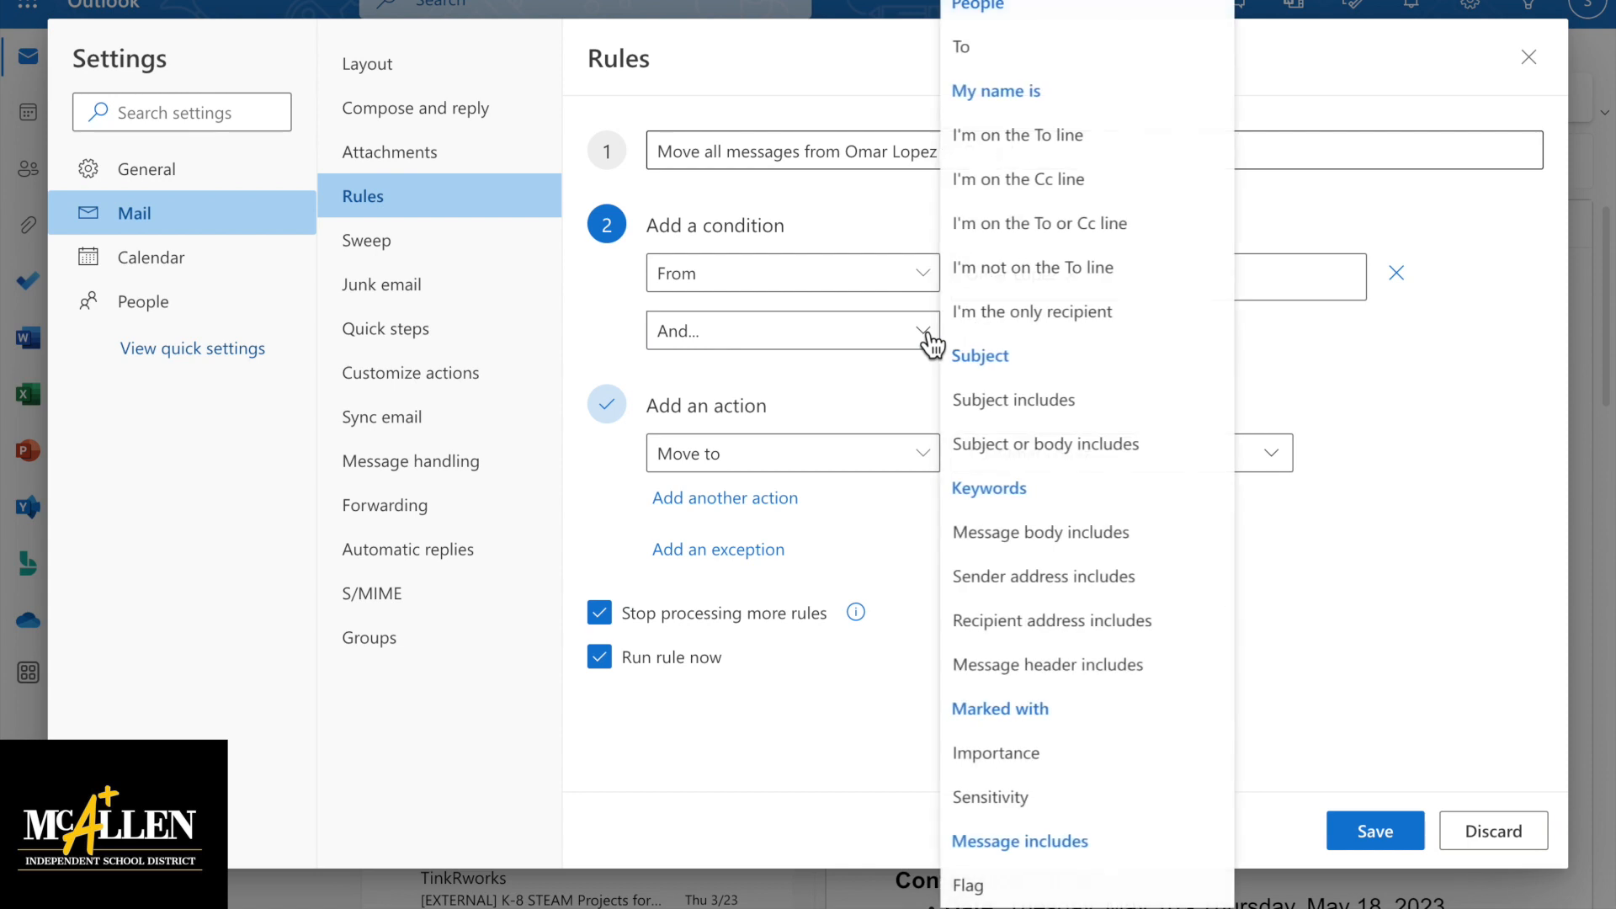
click(1338, 379)
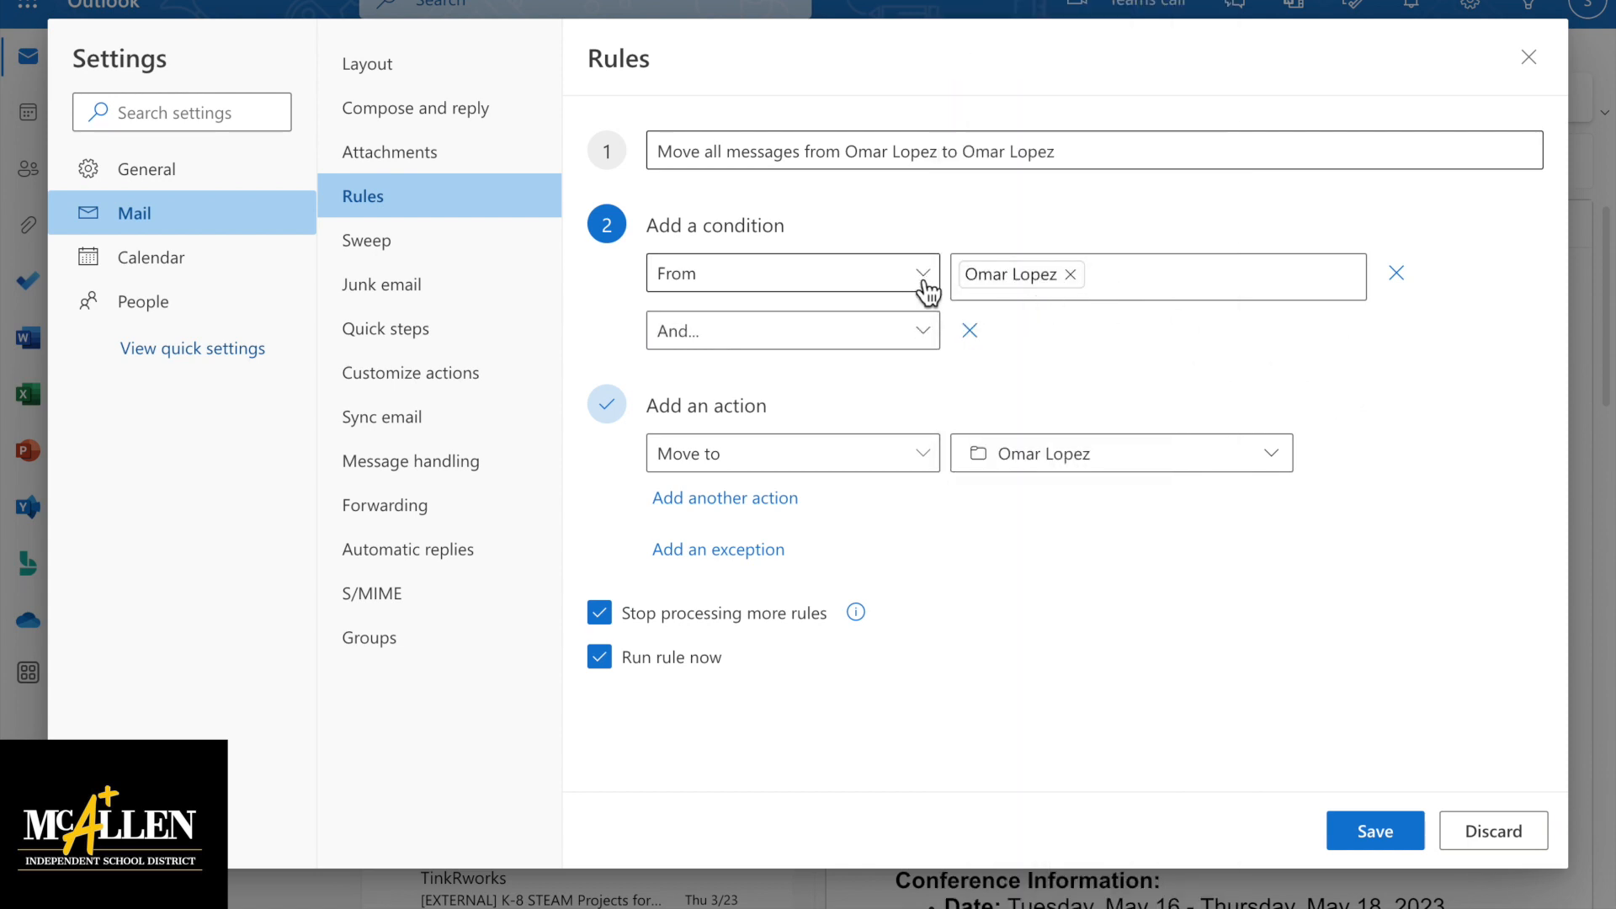
click(926, 335)
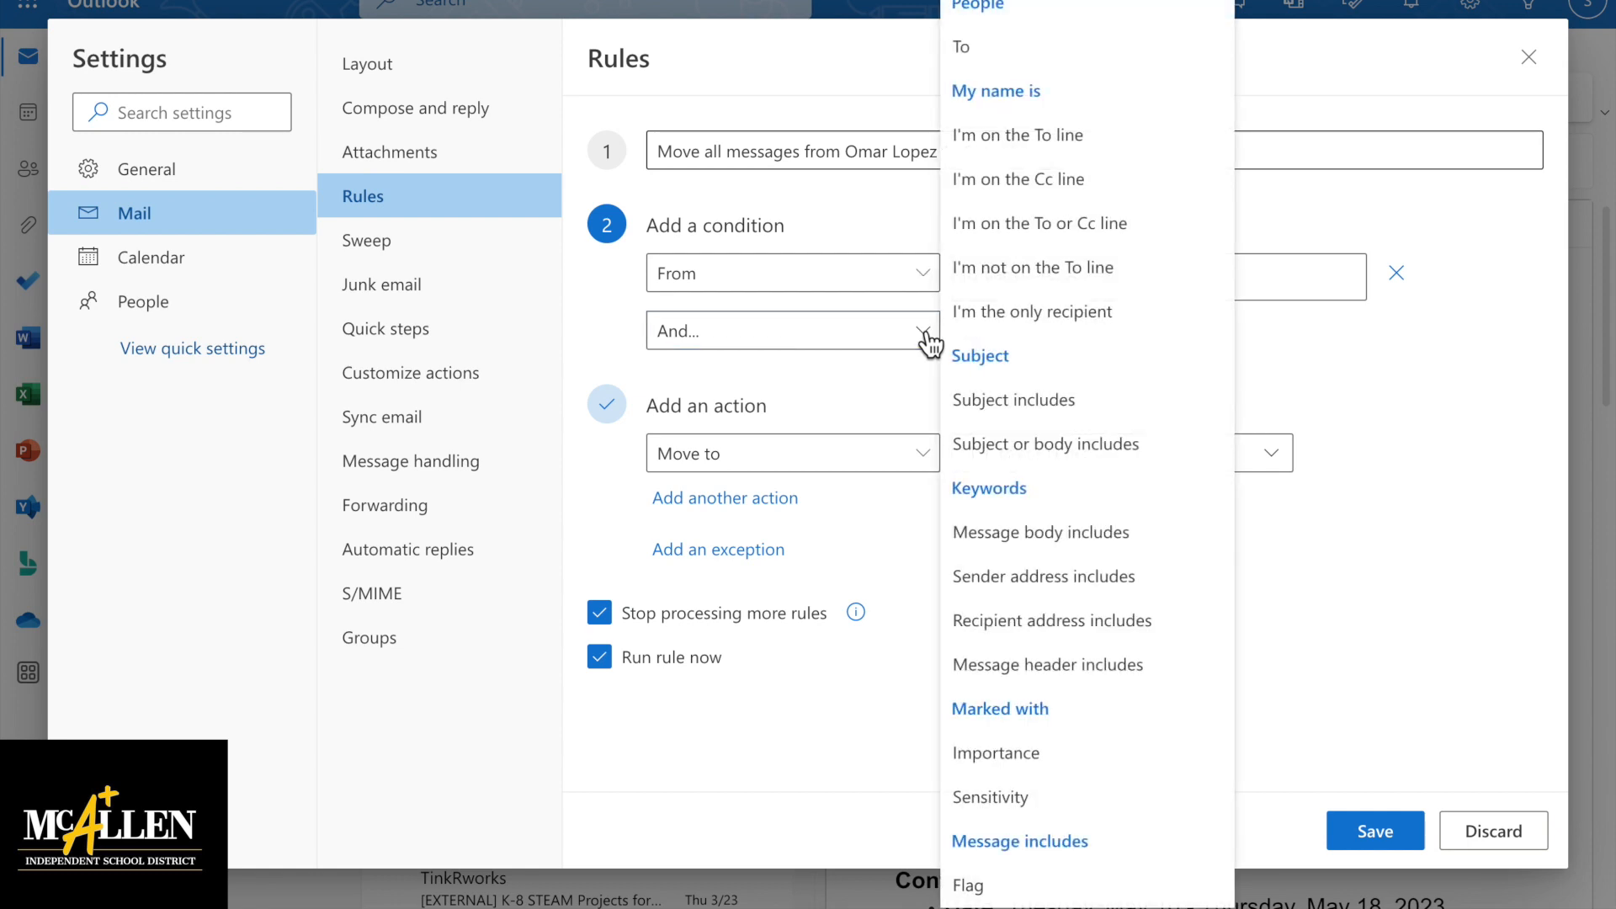
click(1047, 143)
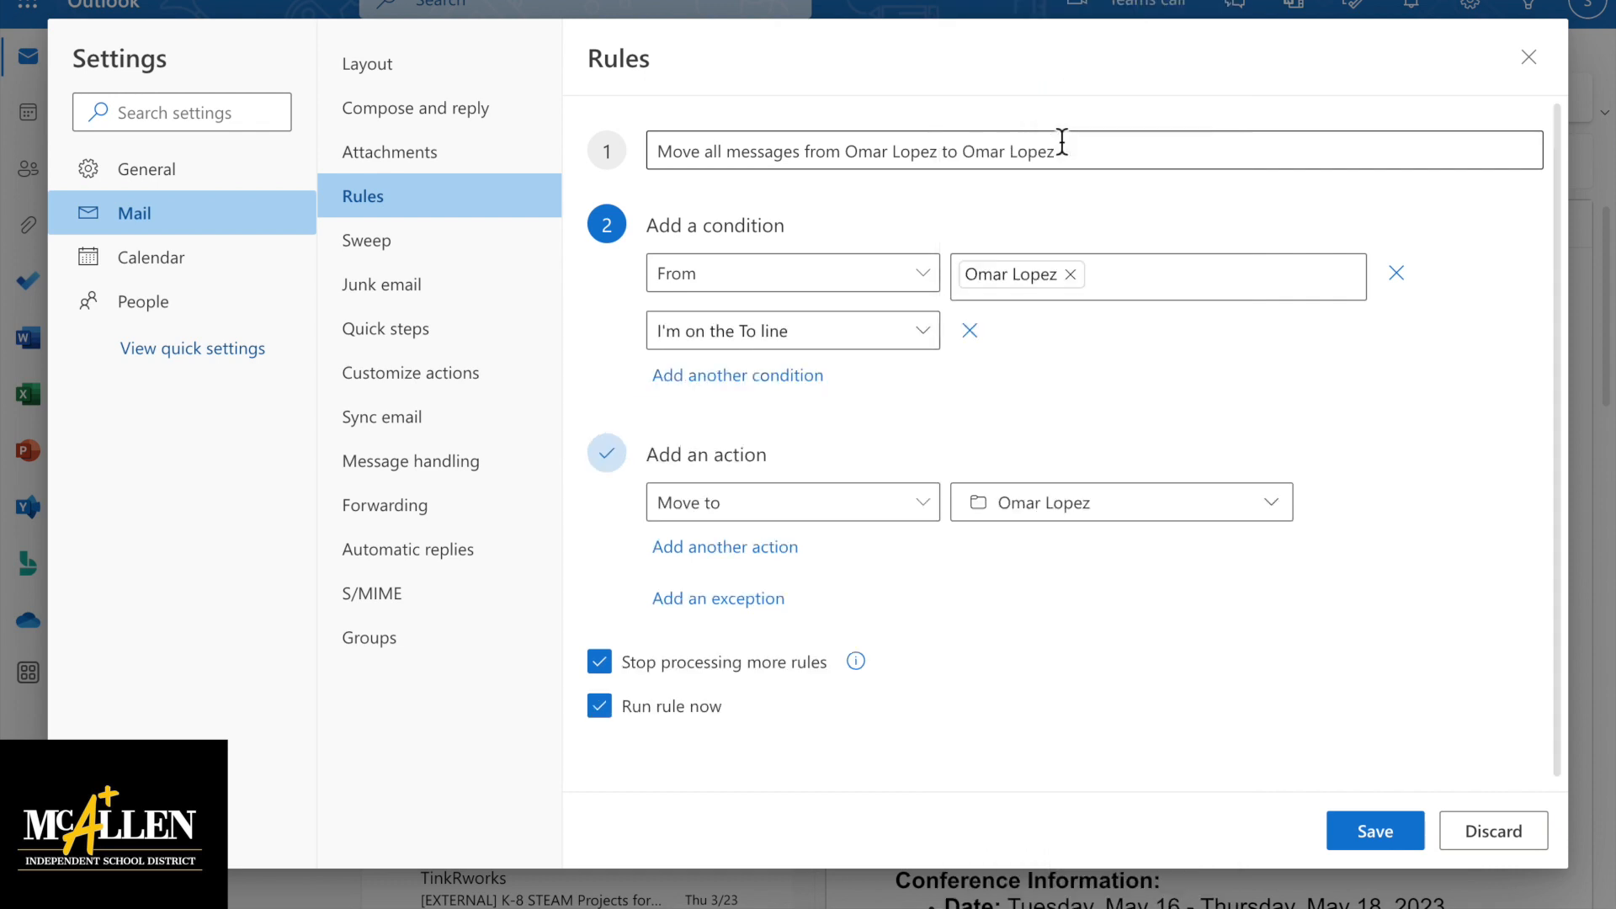
Add a third condition: Subject includes 'training'
click(787, 377)
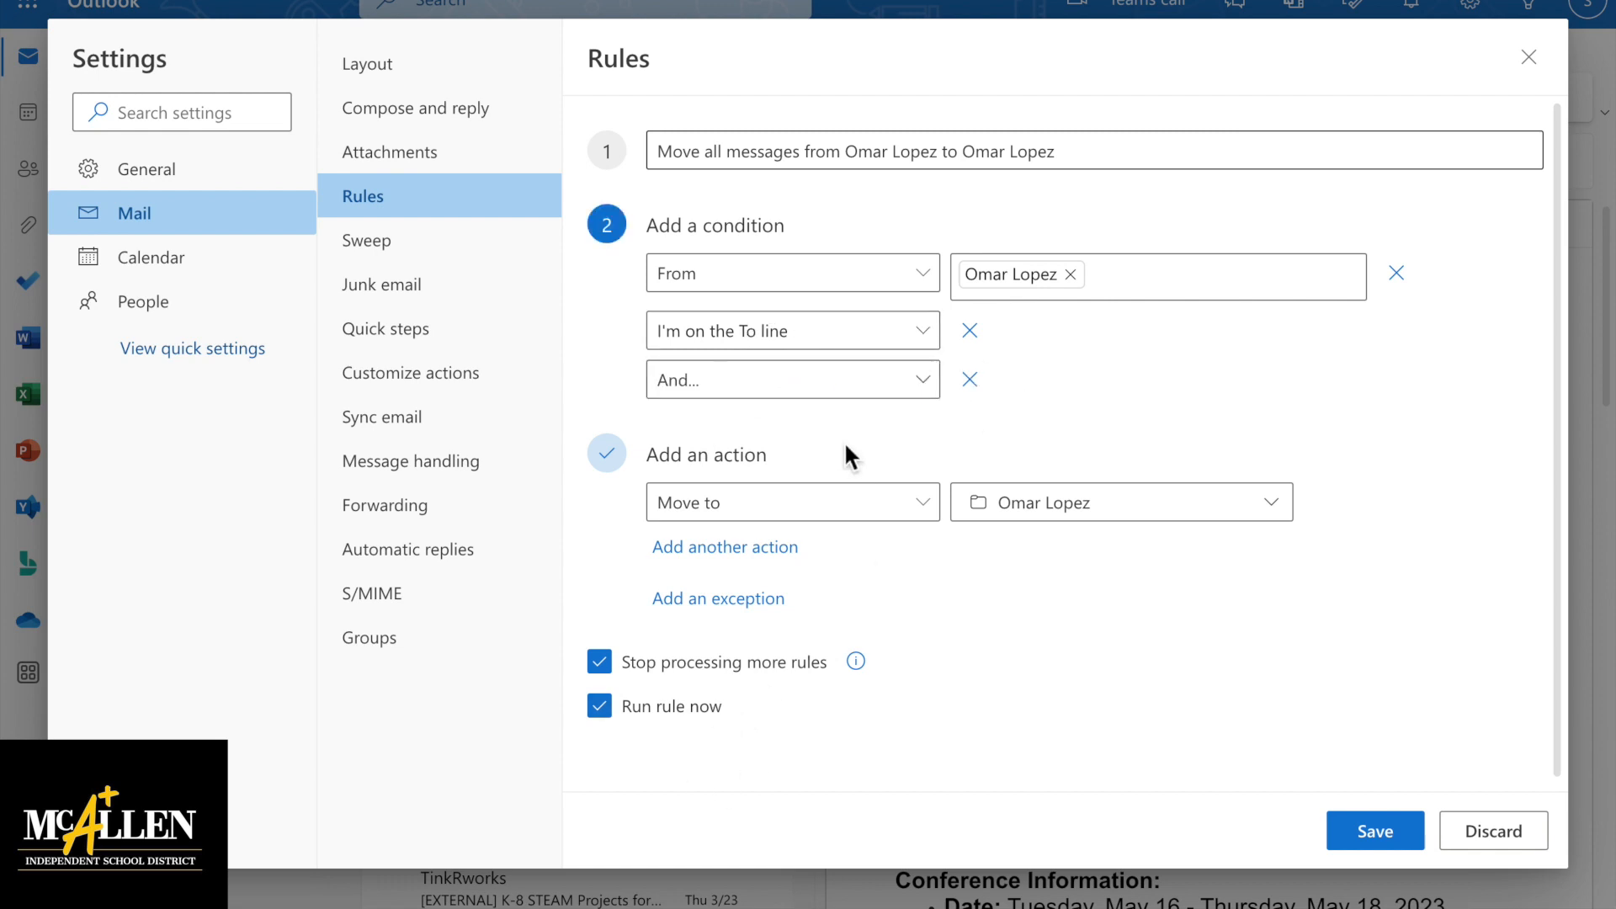
click(923, 383)
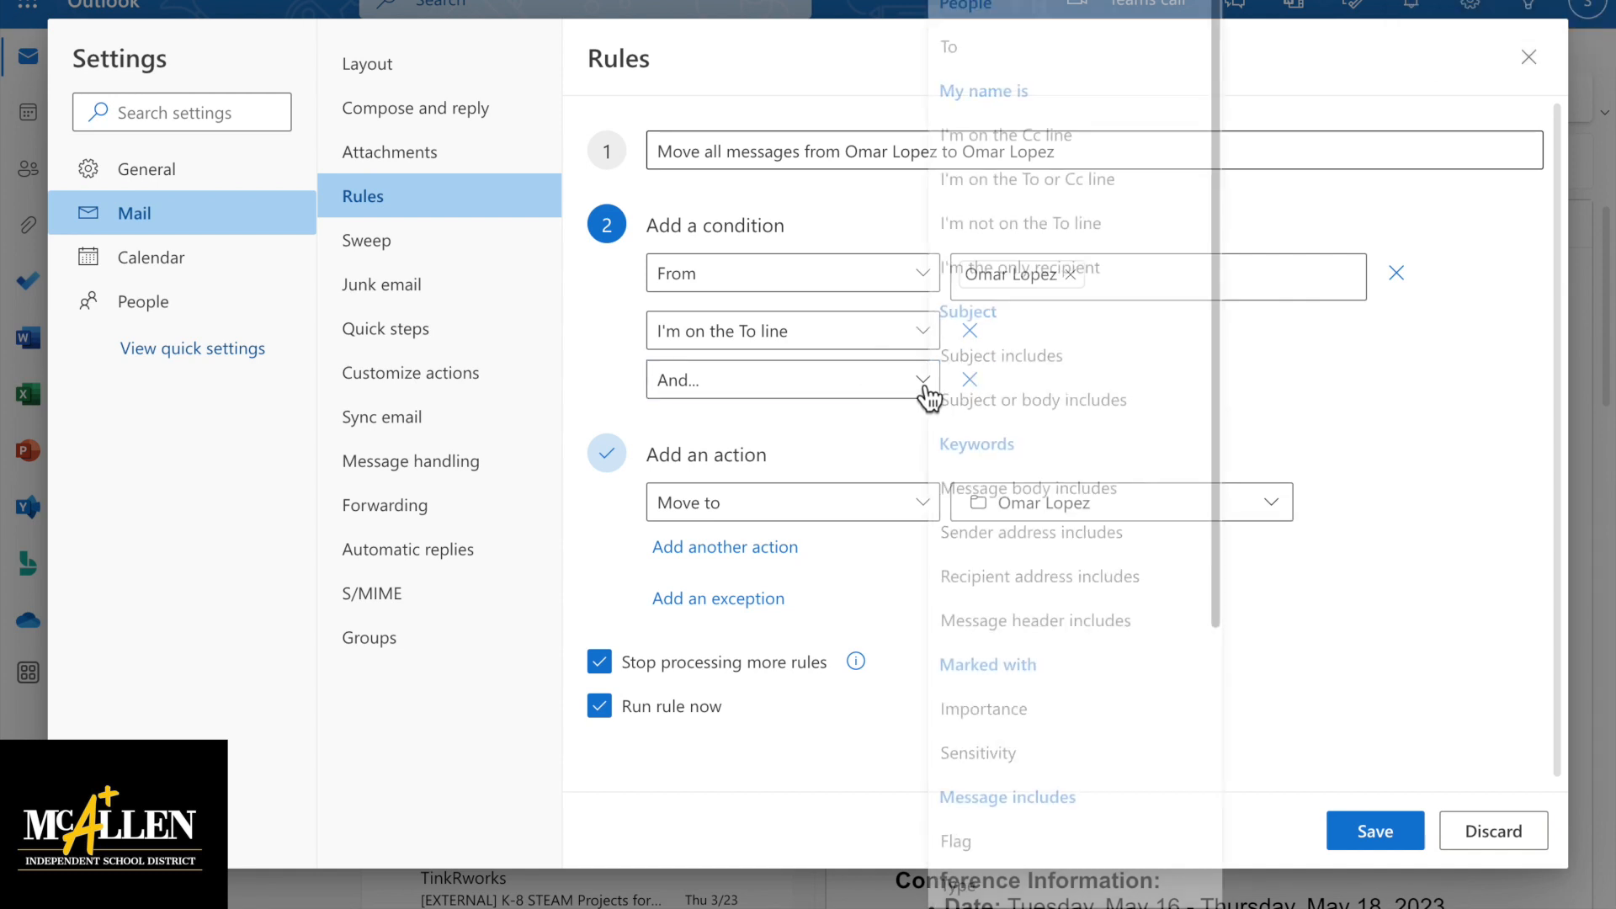
click(1047, 356)
click(1021, 383)
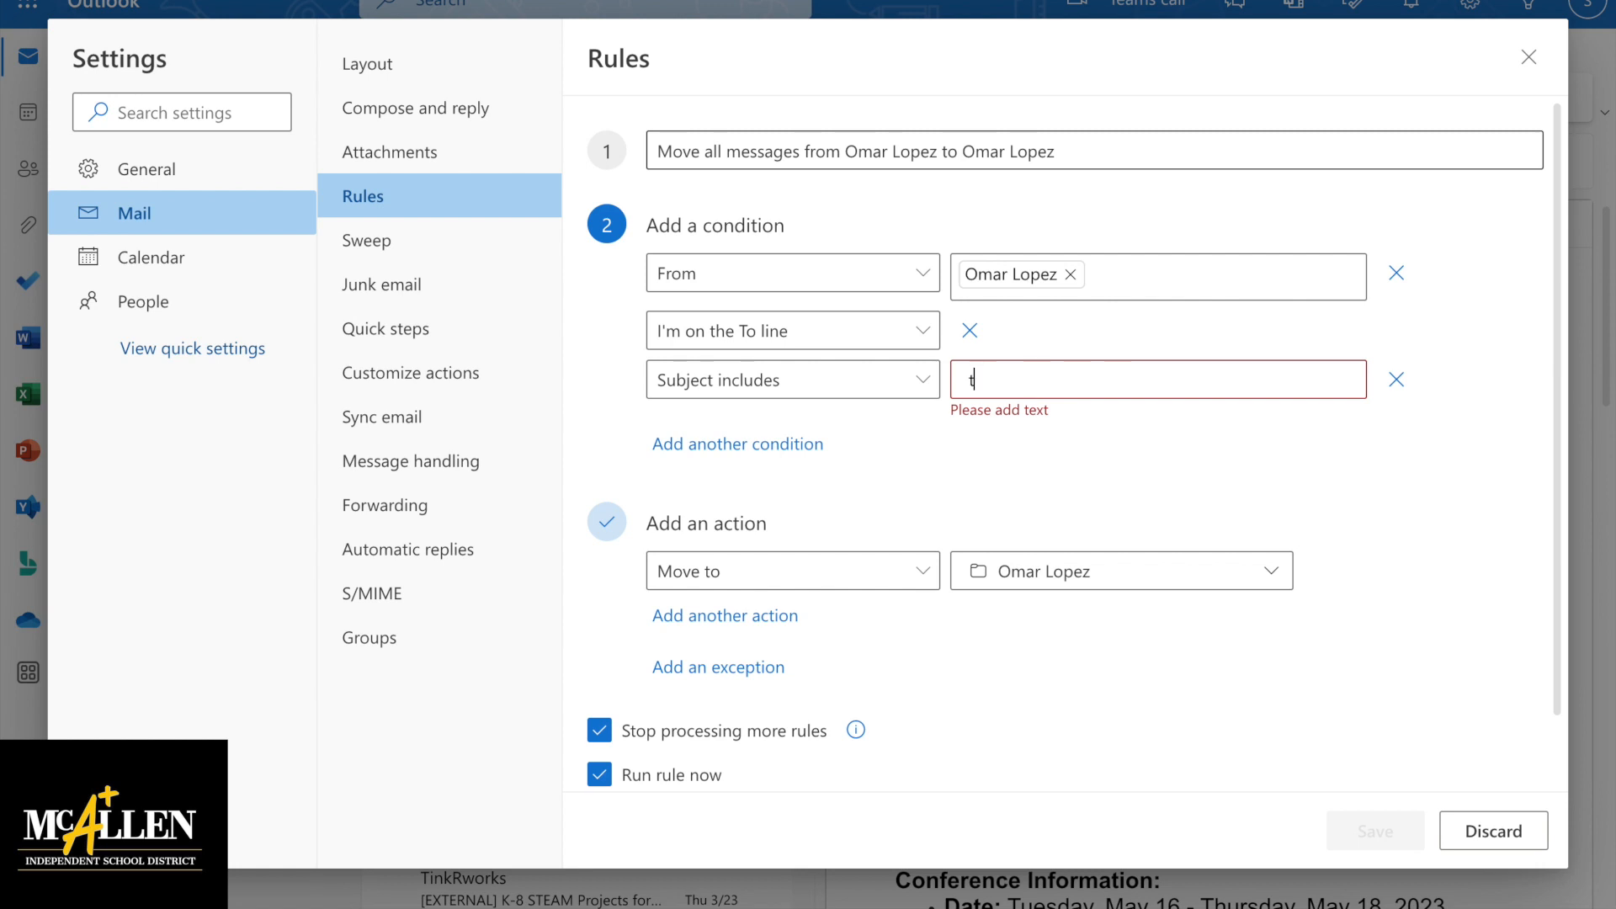
text(training)
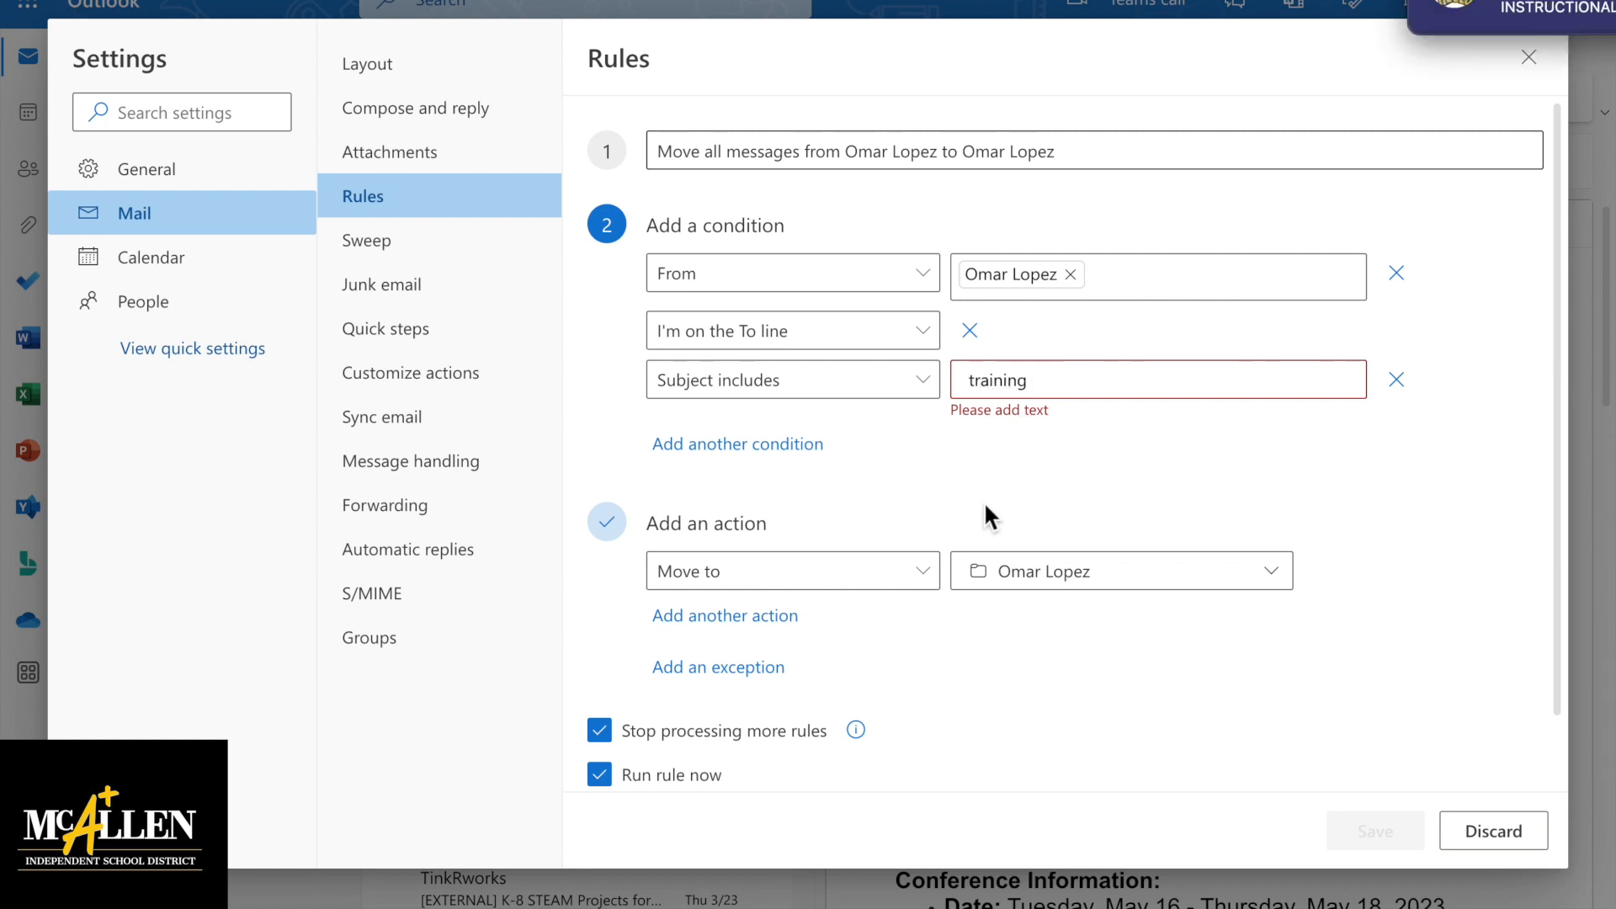
key(Return)
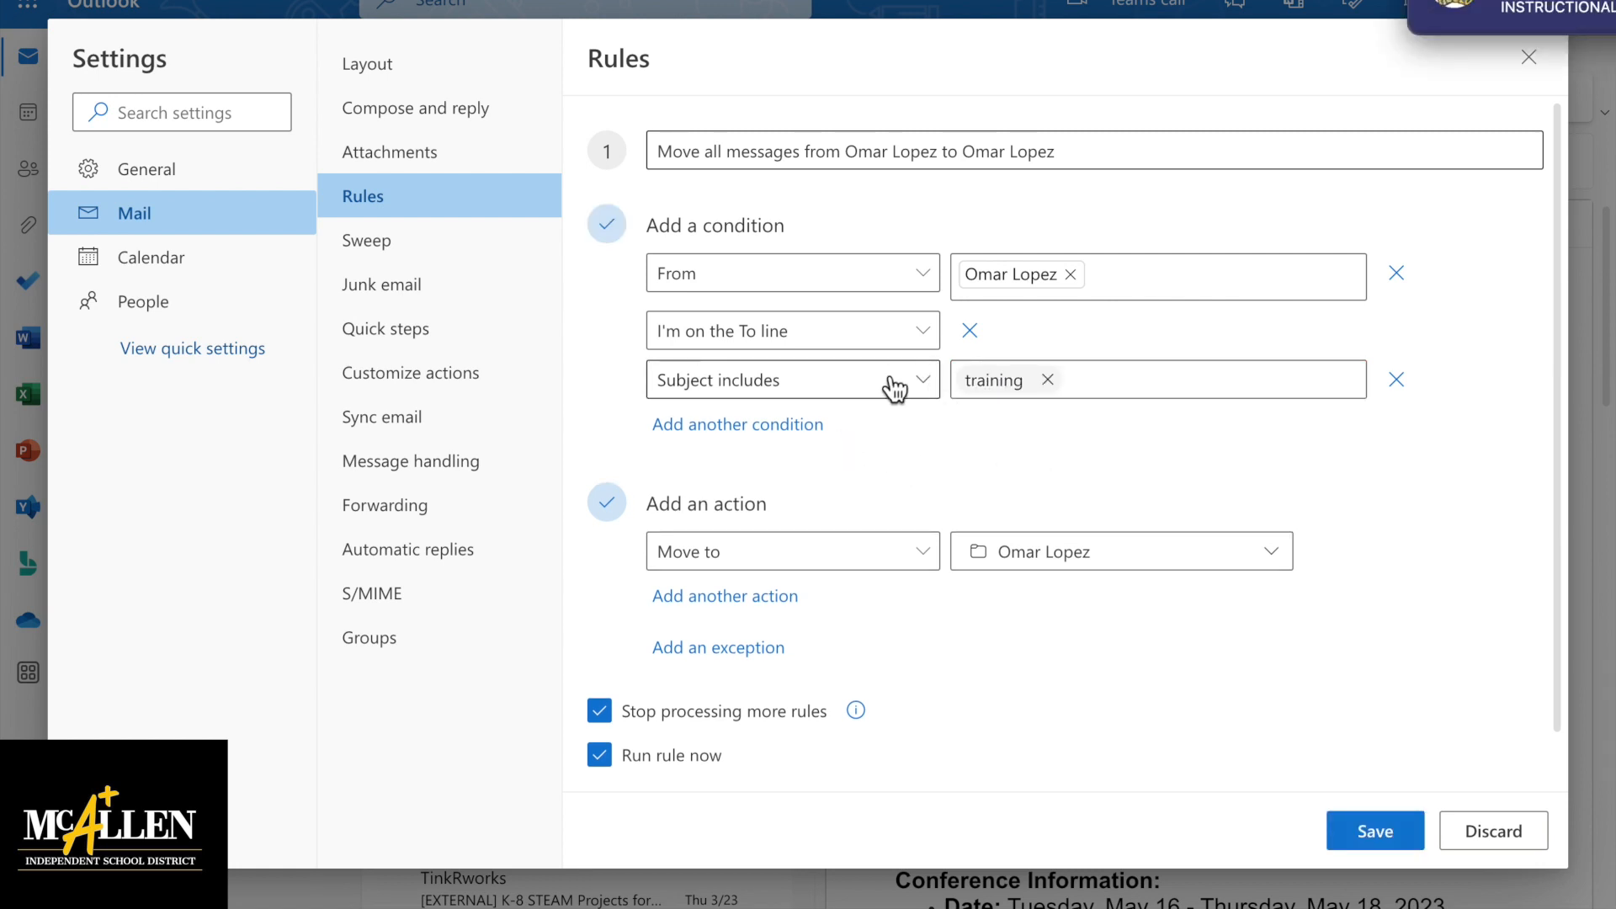
Remove the empty, Subject includes and I'm on the To line conditions, keeping only the sender condition
click(778, 426)
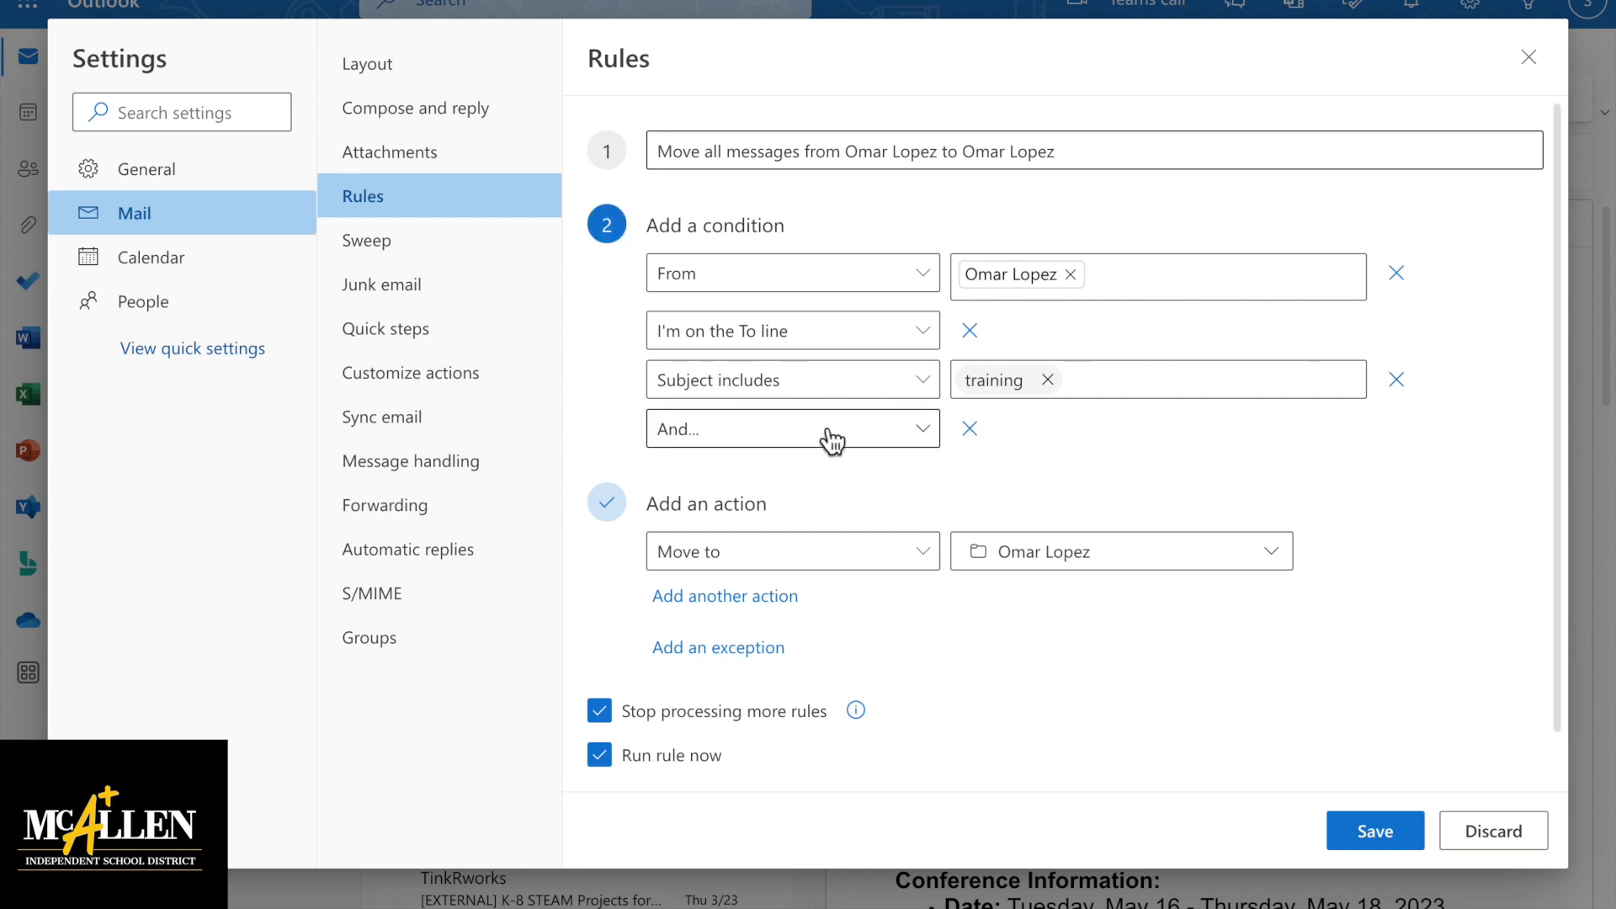
click(926, 431)
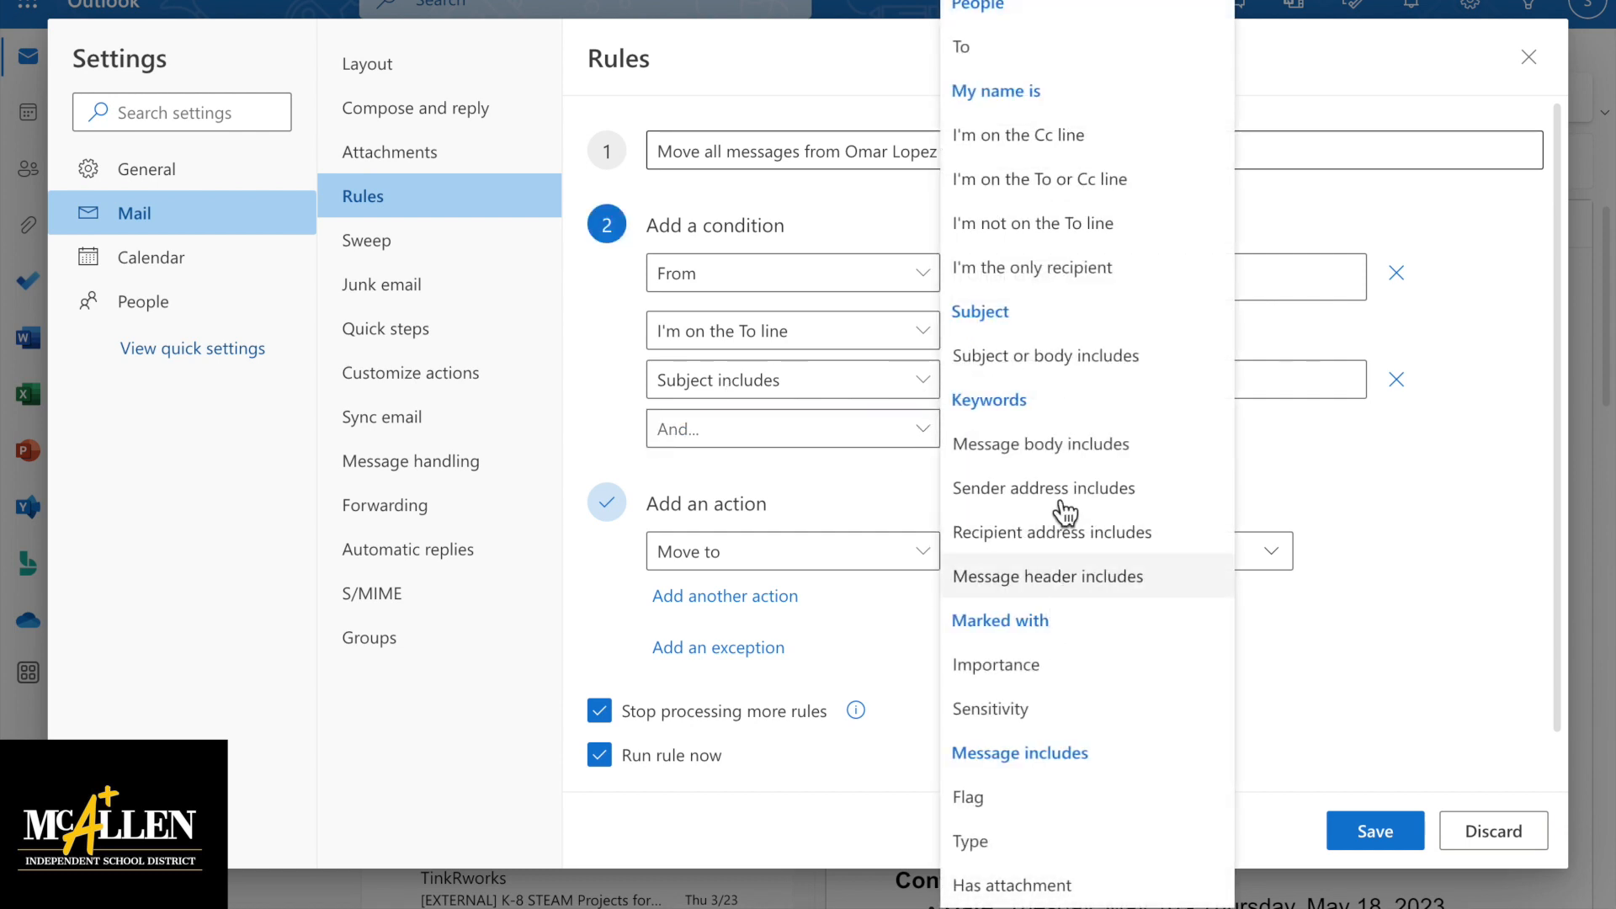
click(1355, 459)
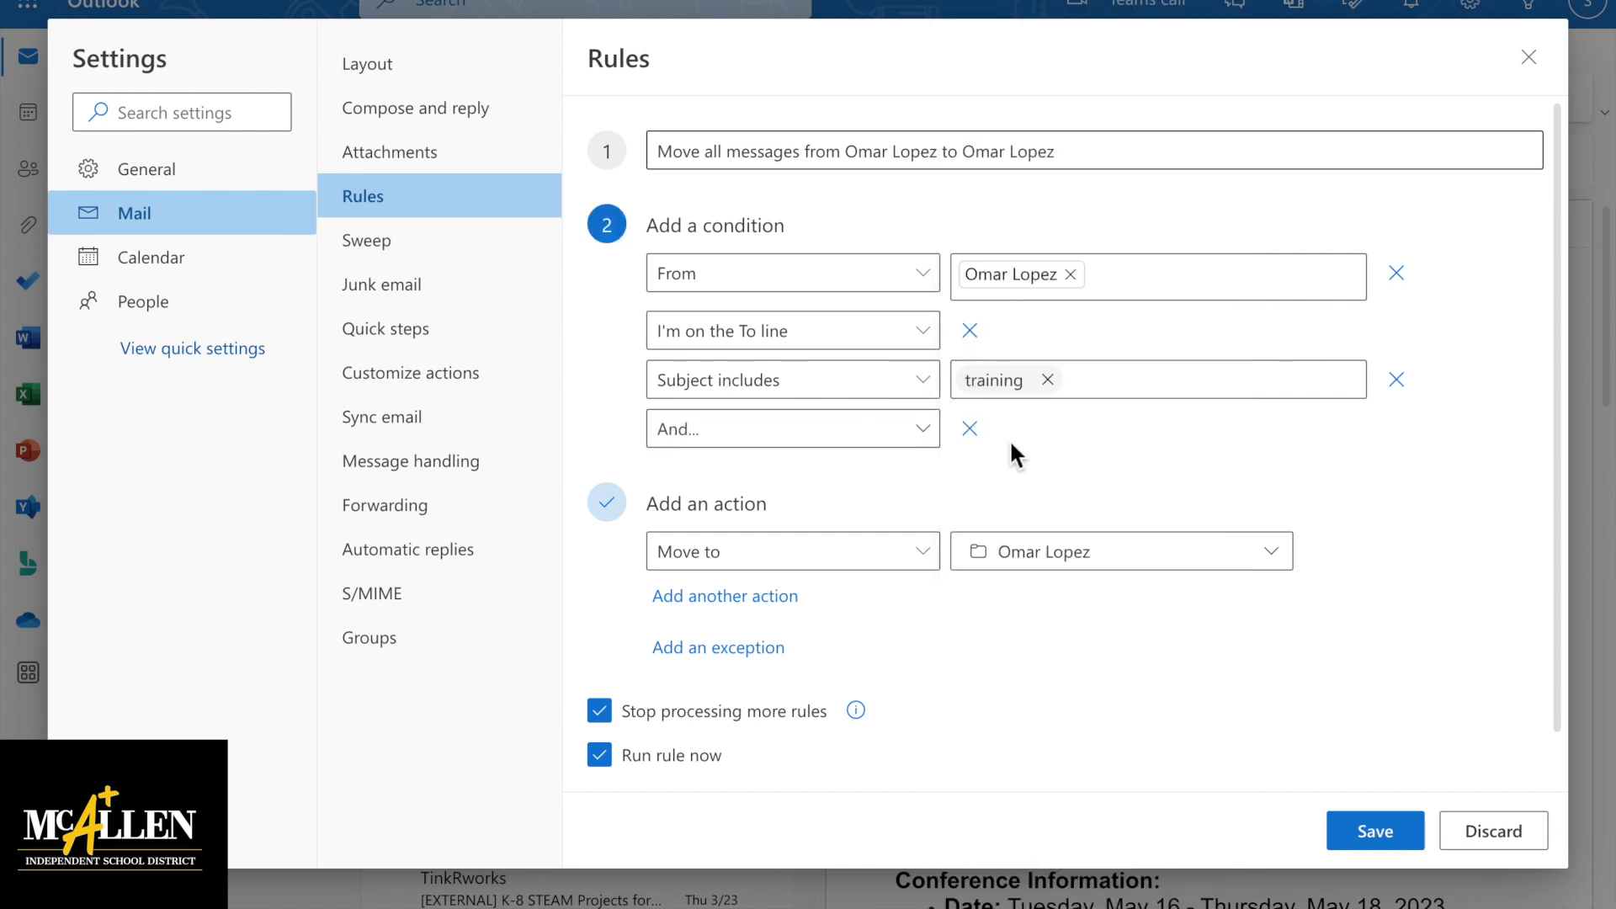
click(971, 429)
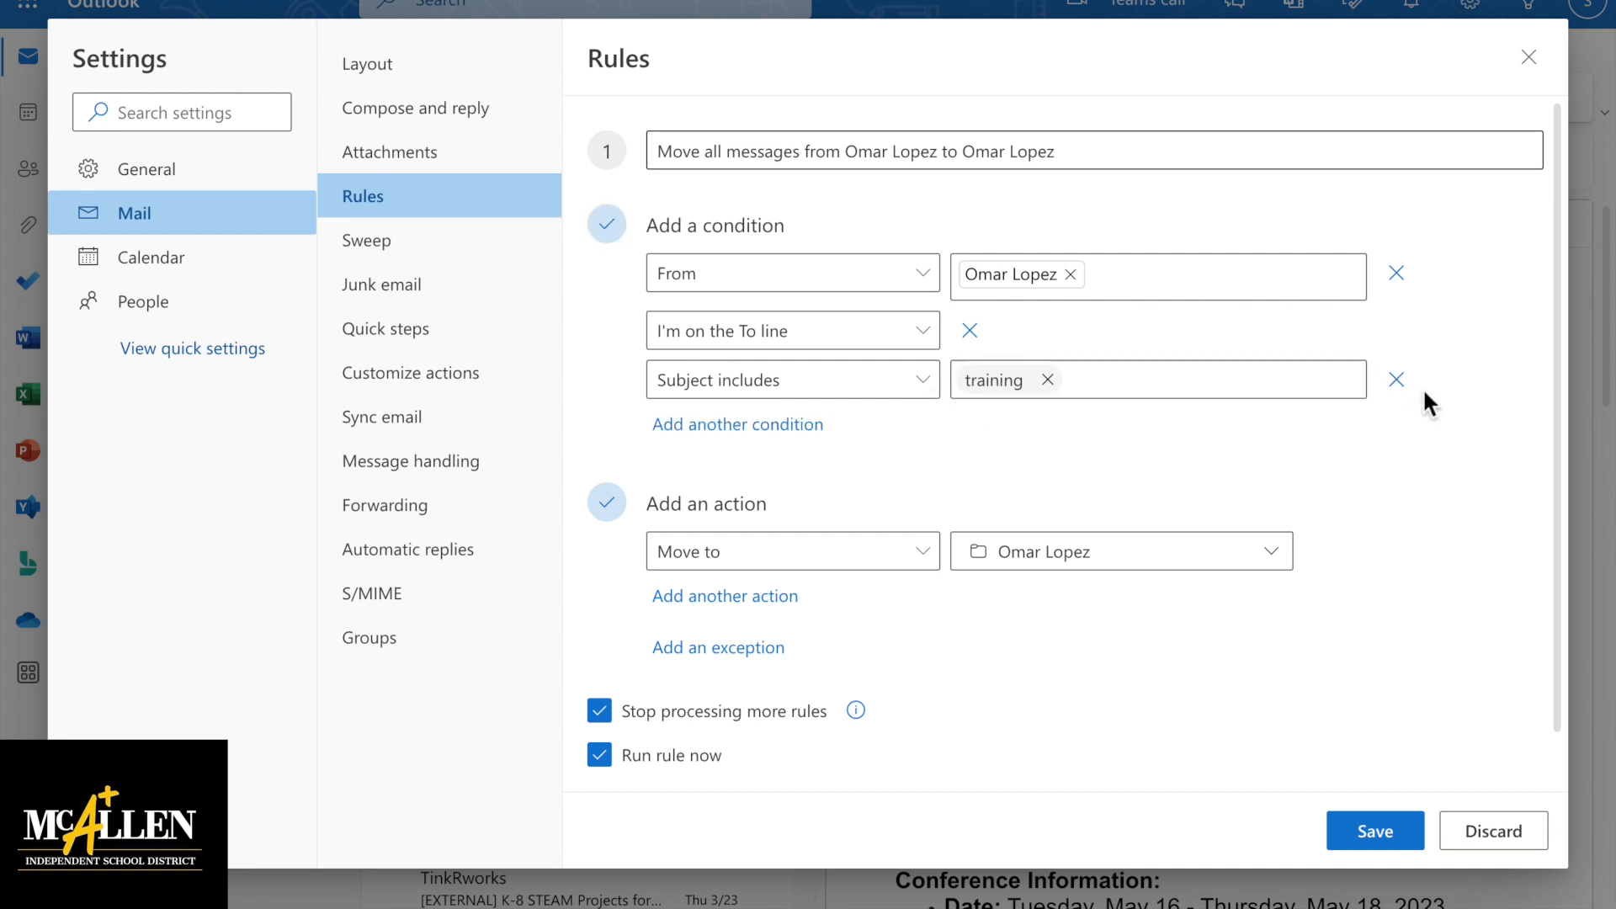
click(1396, 379)
click(970, 330)
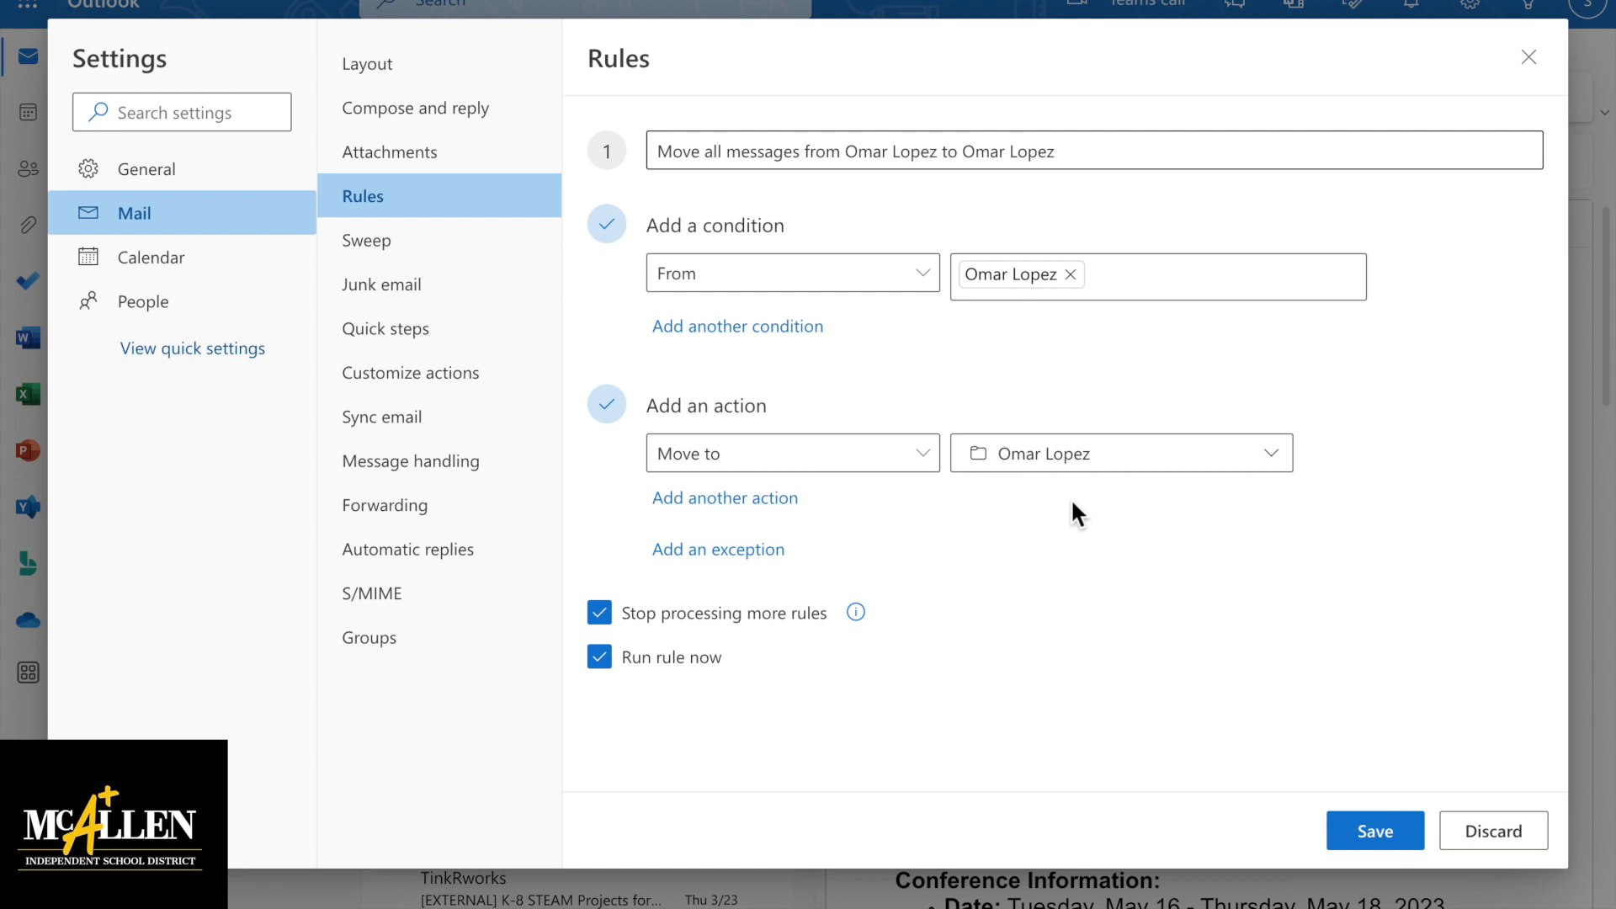
click(745, 499)
Add a Forward to action with no recipient and an empty exception slot
click(926, 509)
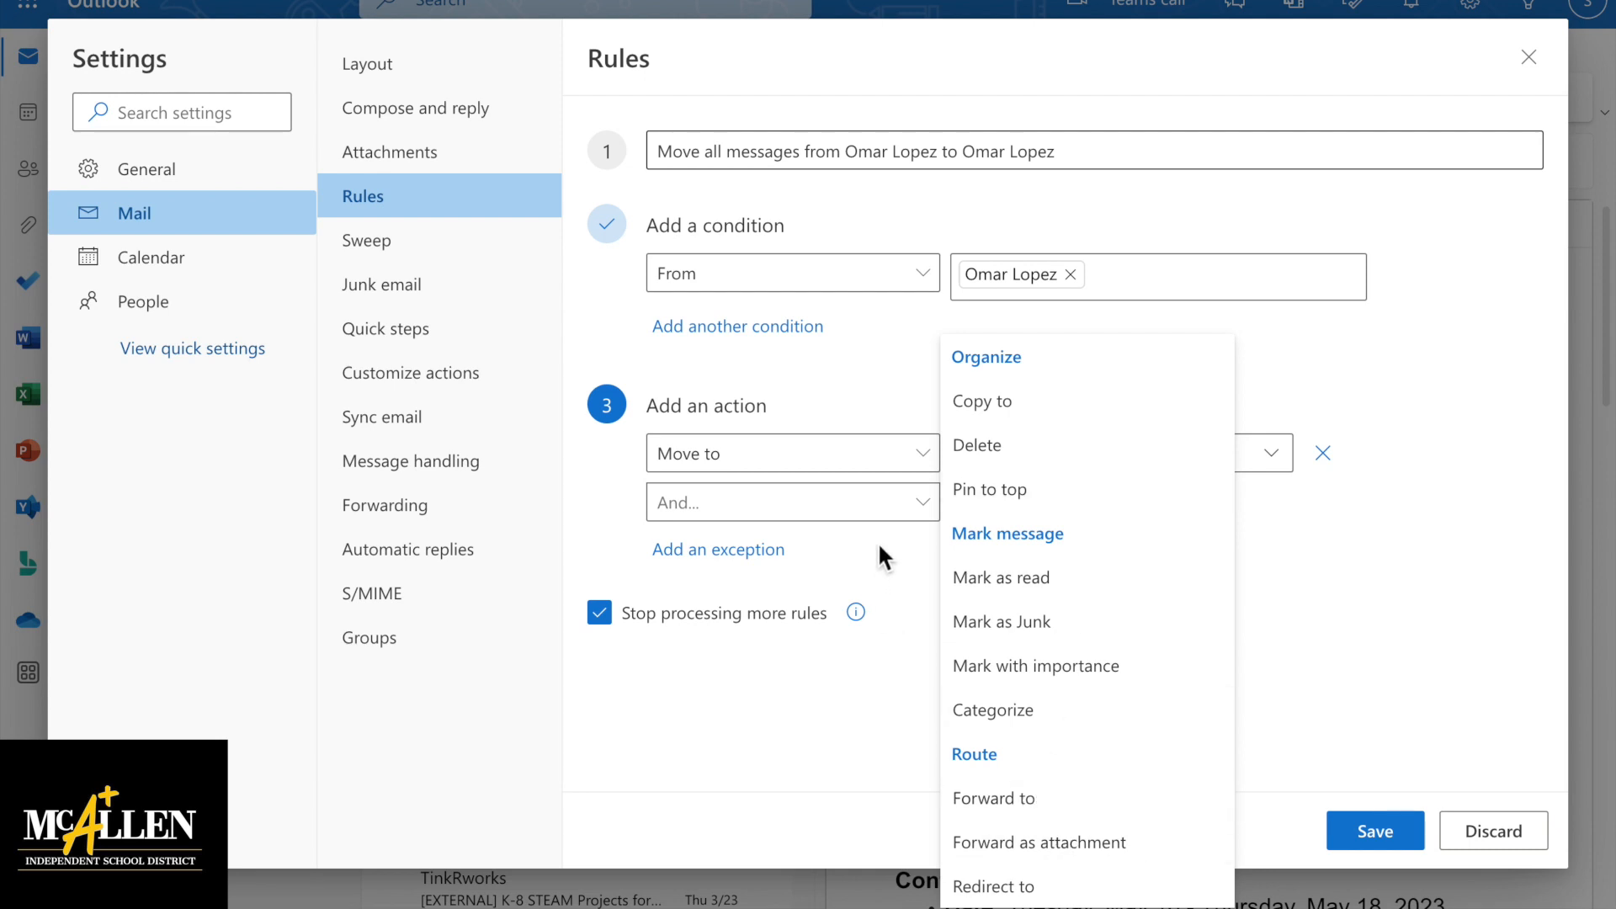
click(1021, 812)
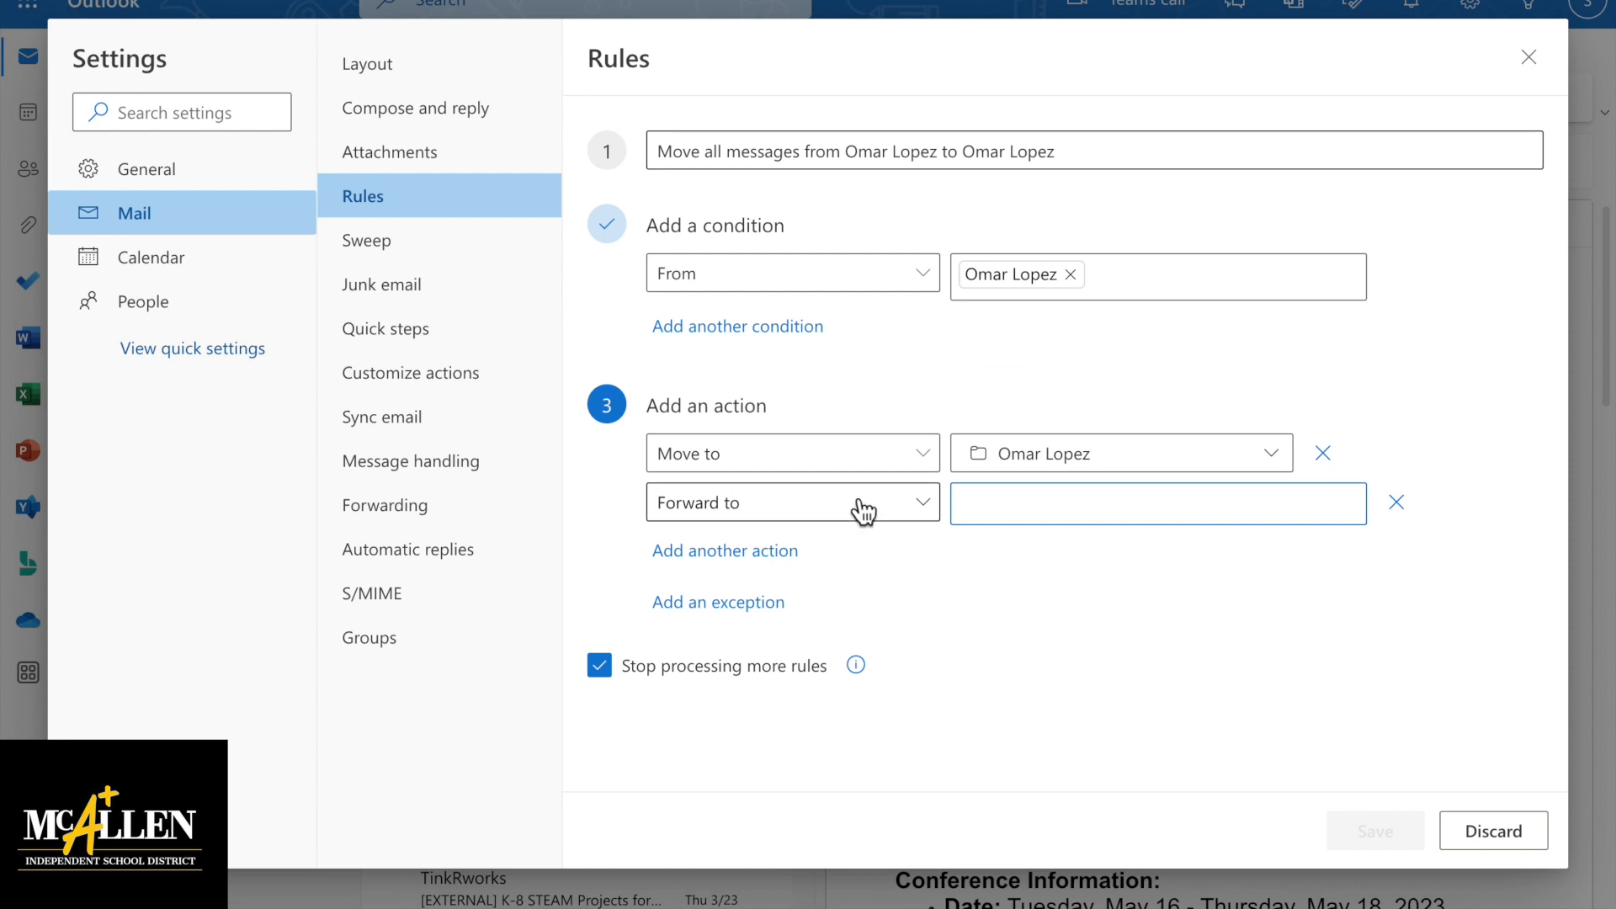
click(1023, 508)
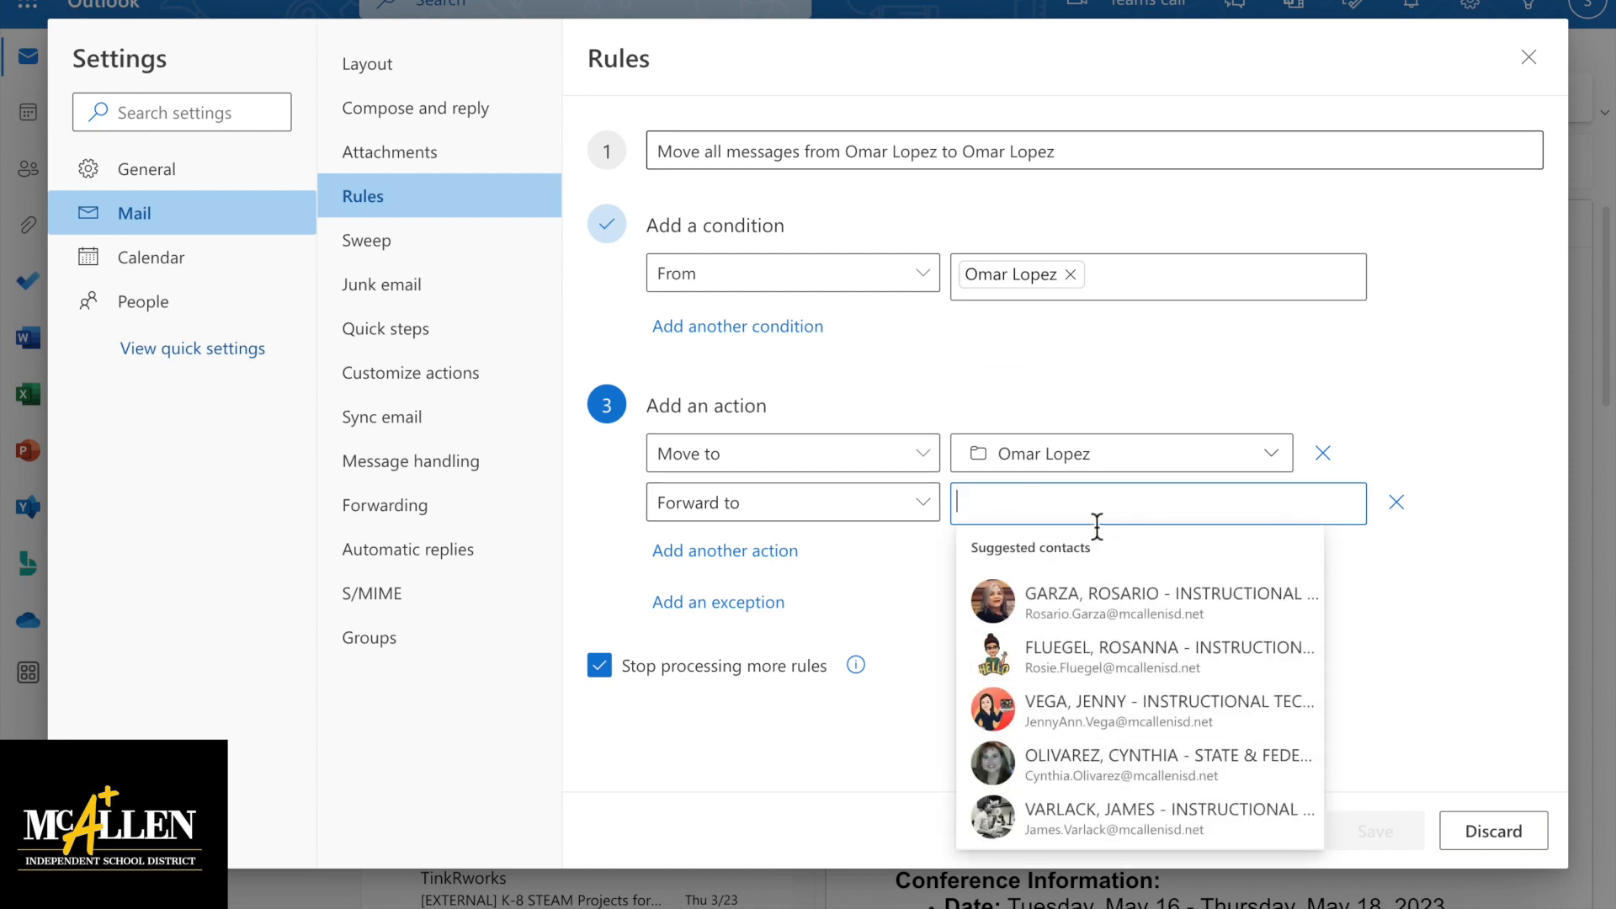
click(1395, 622)
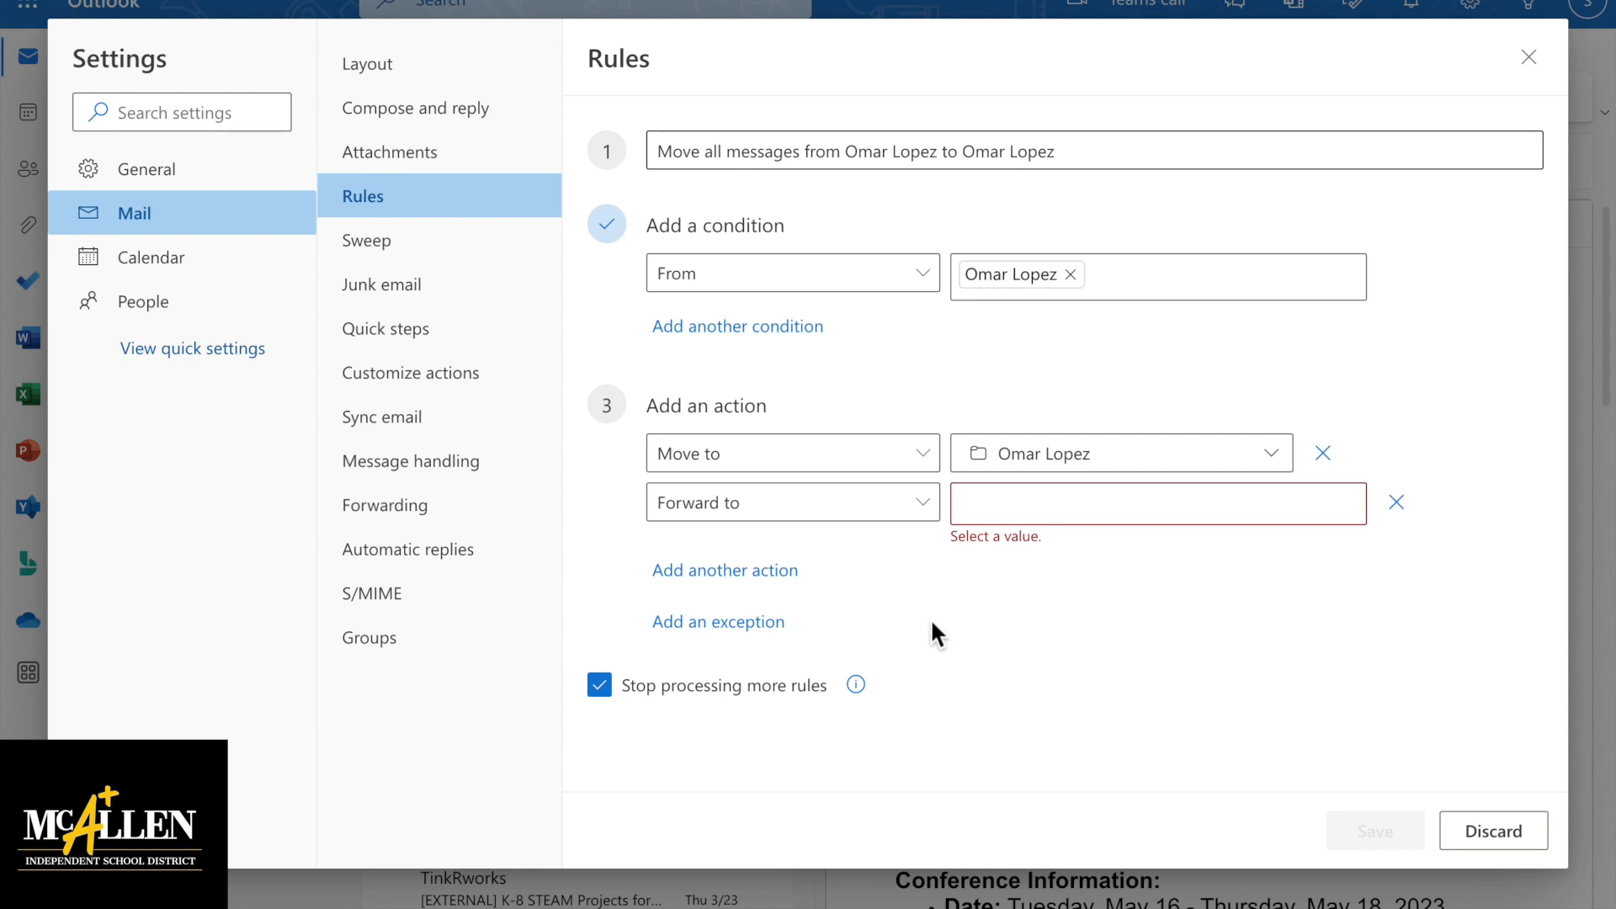
click(768, 624)
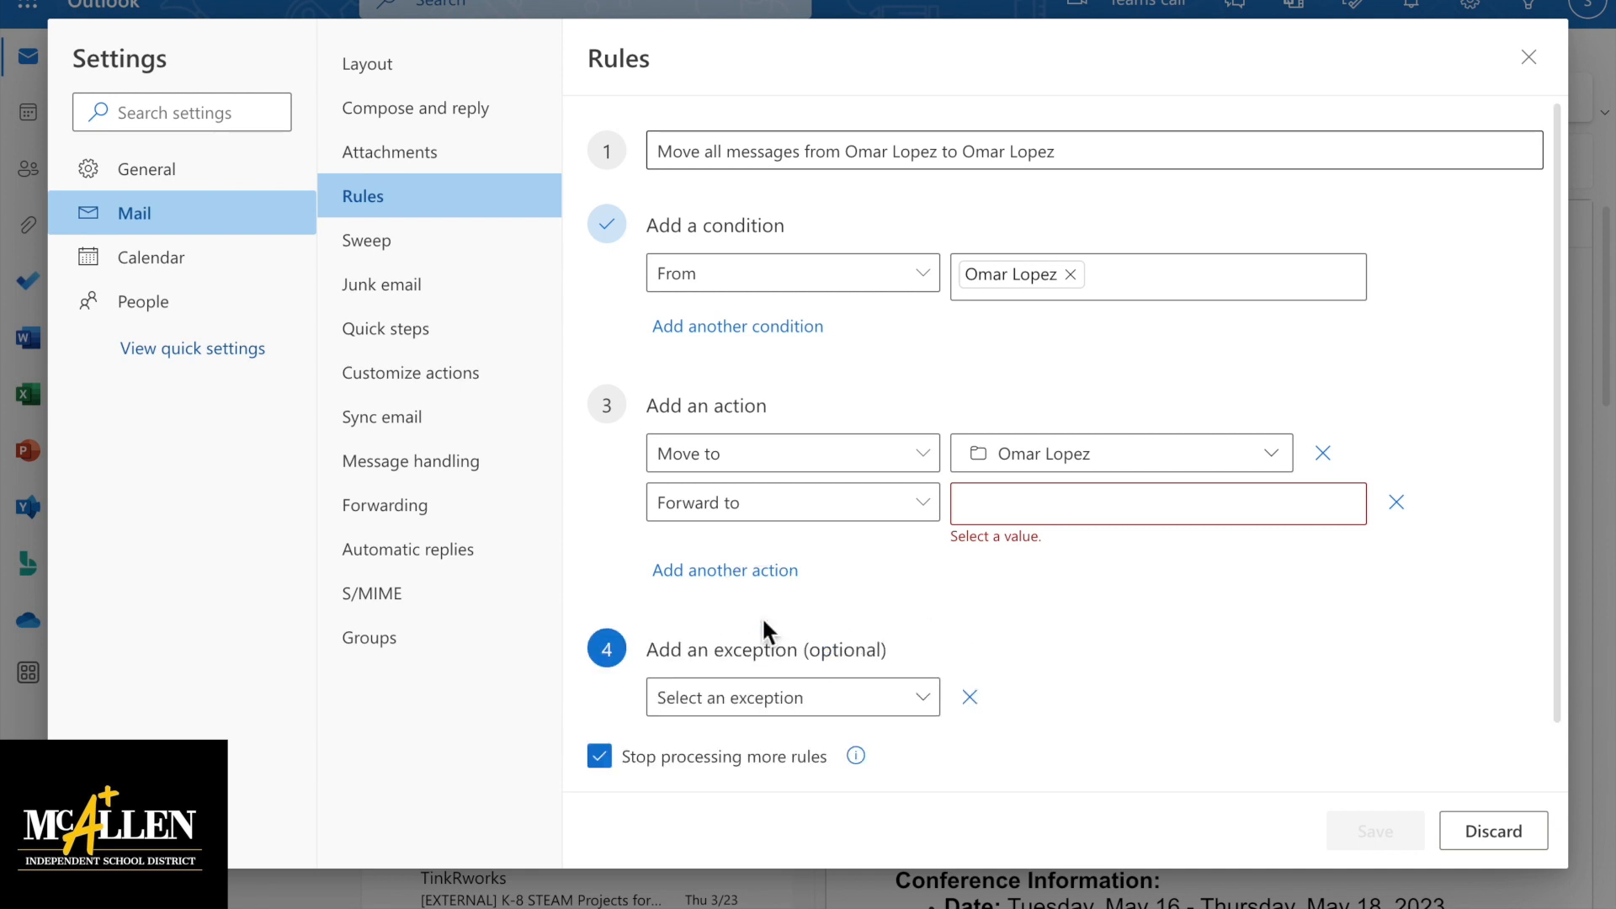
Try an Importance High exception, then delete it and the Forward to action
click(923, 711)
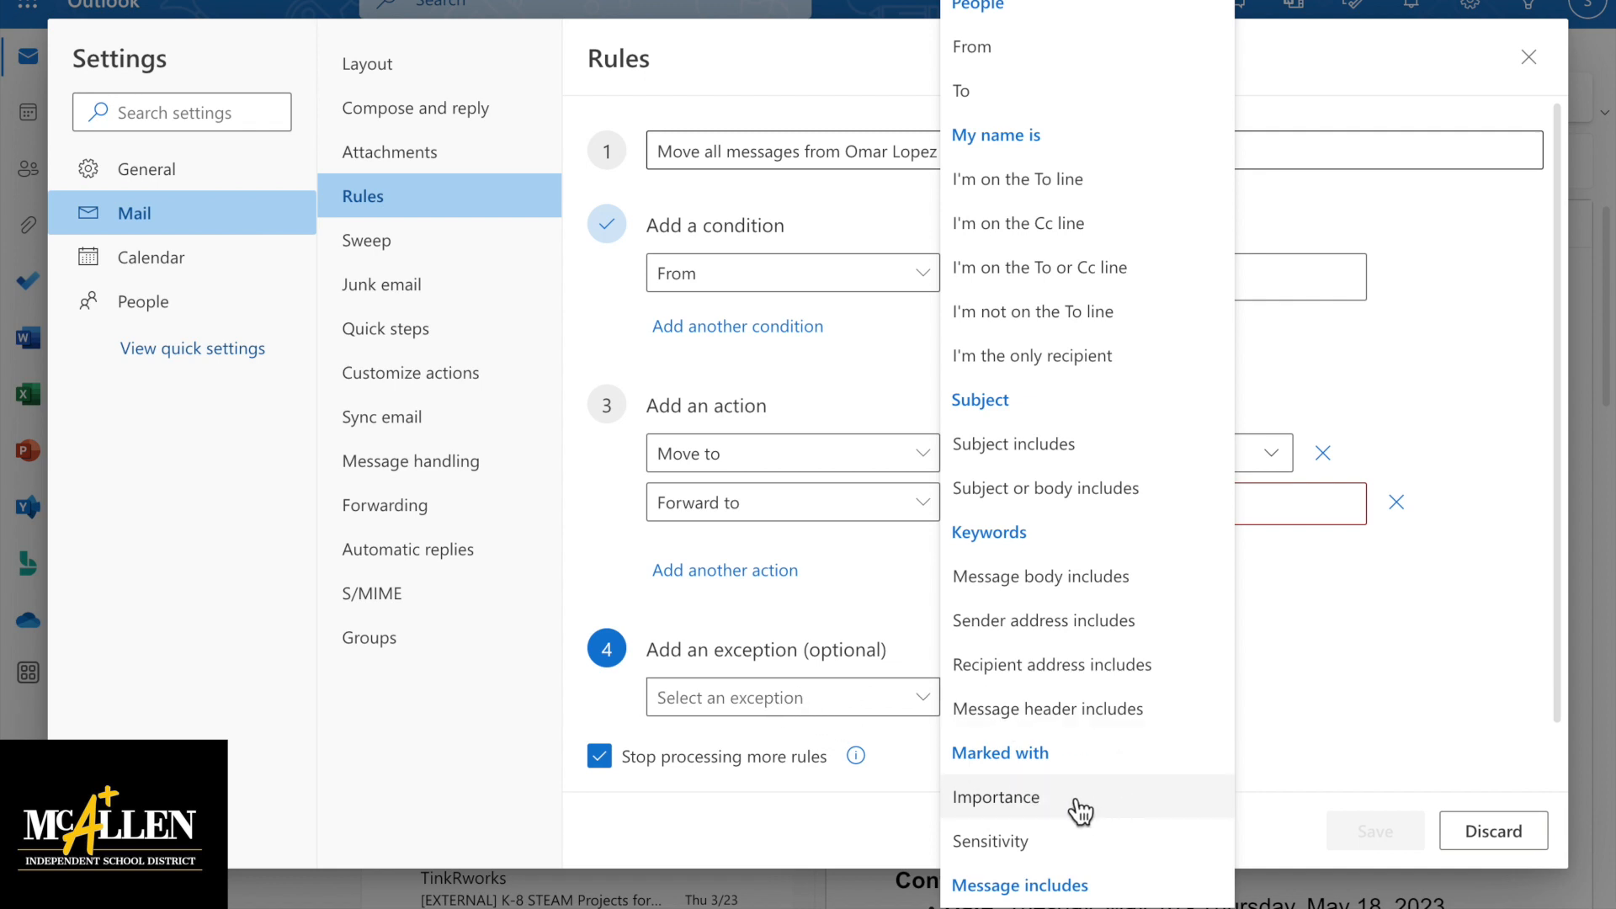
click(1033, 799)
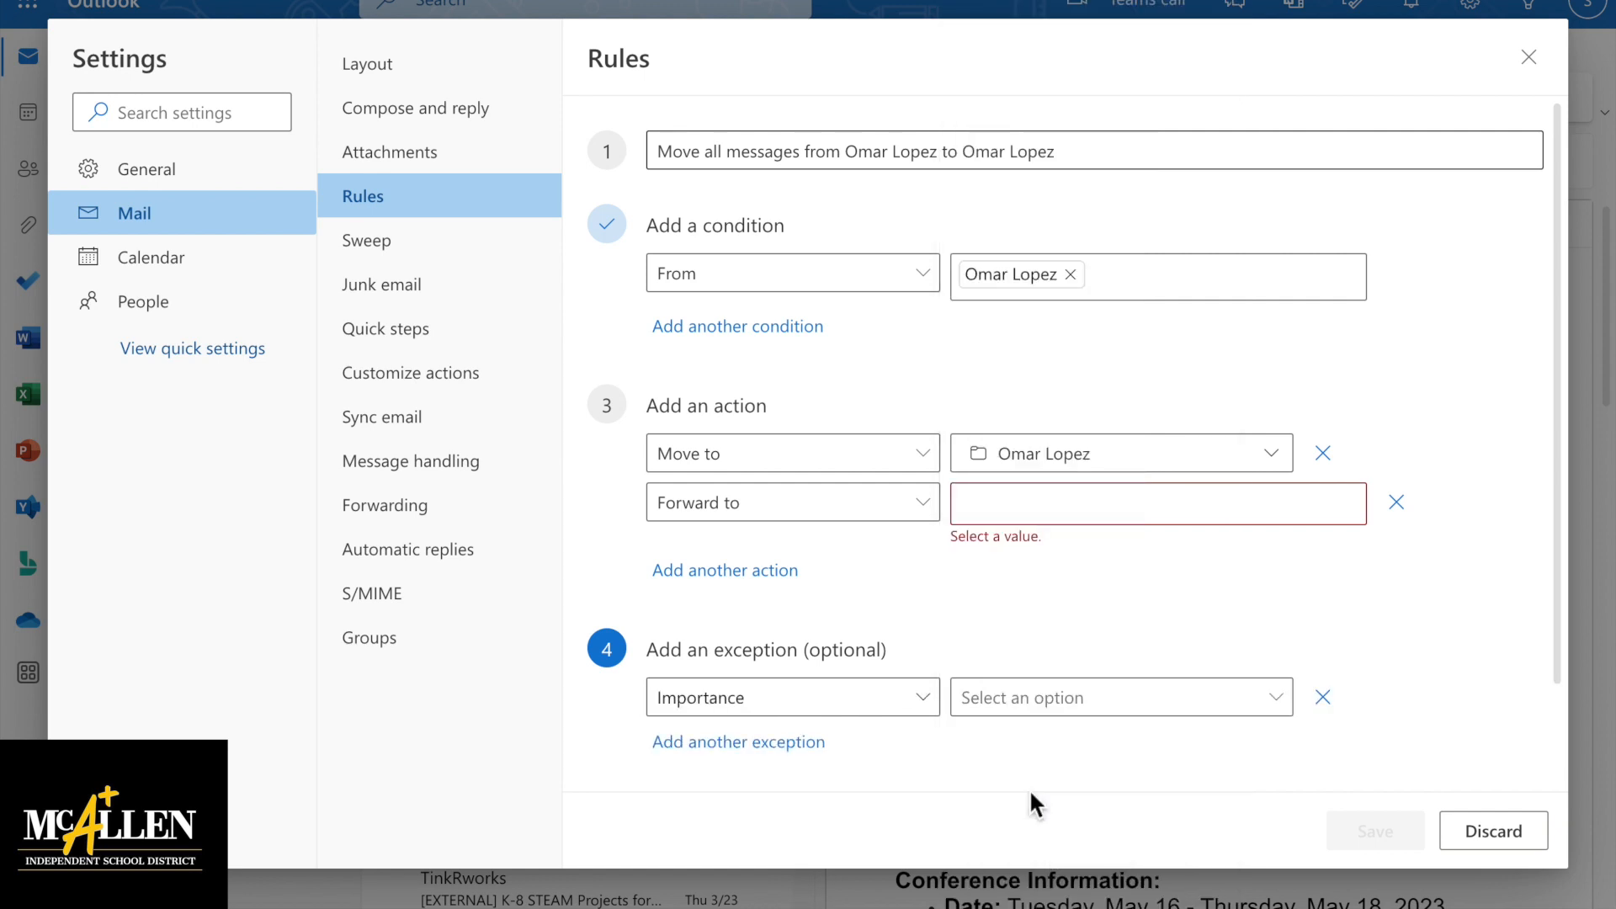
click(1256, 700)
click(1128, 740)
click(1323, 698)
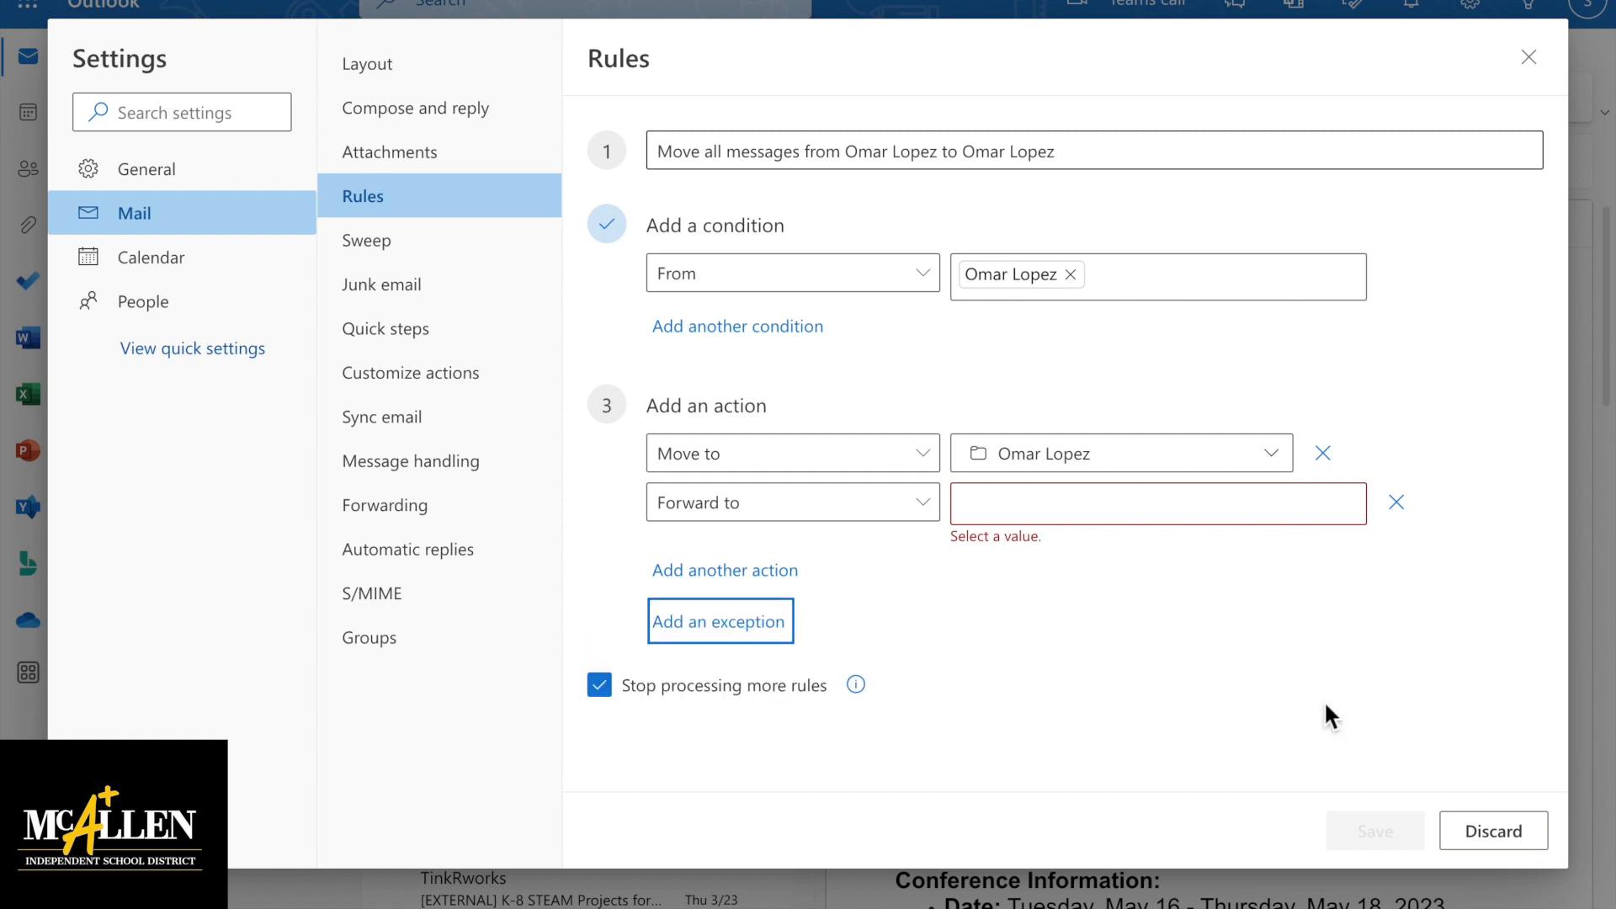
click(1396, 502)
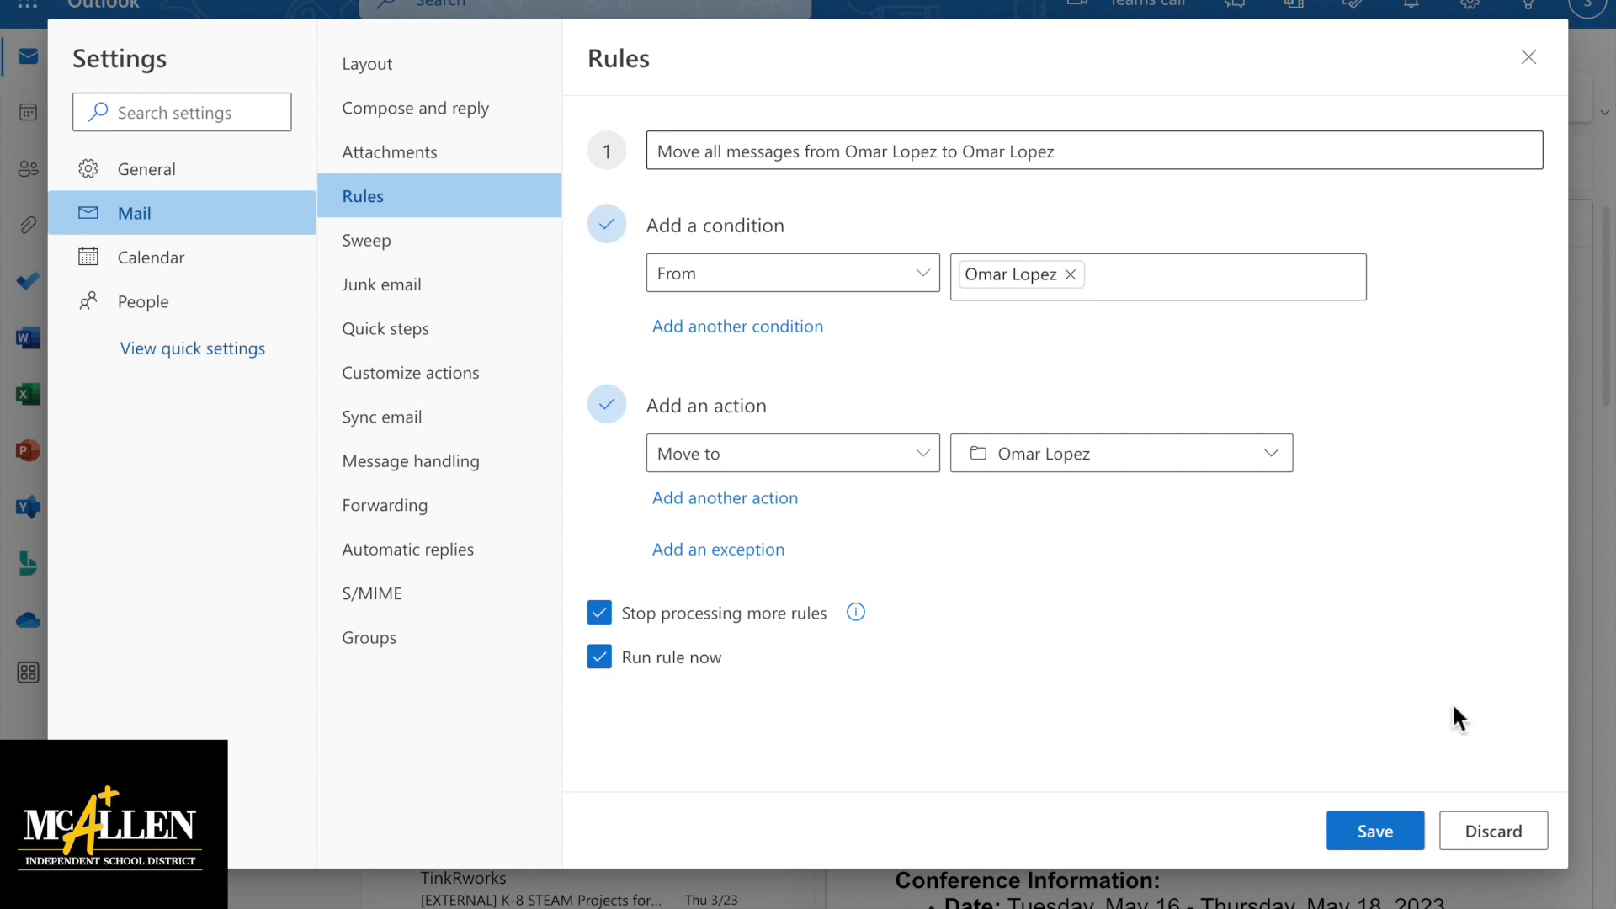
Save the new rule that moves the sender's messages into their Inbox subfolder
click(1373, 826)
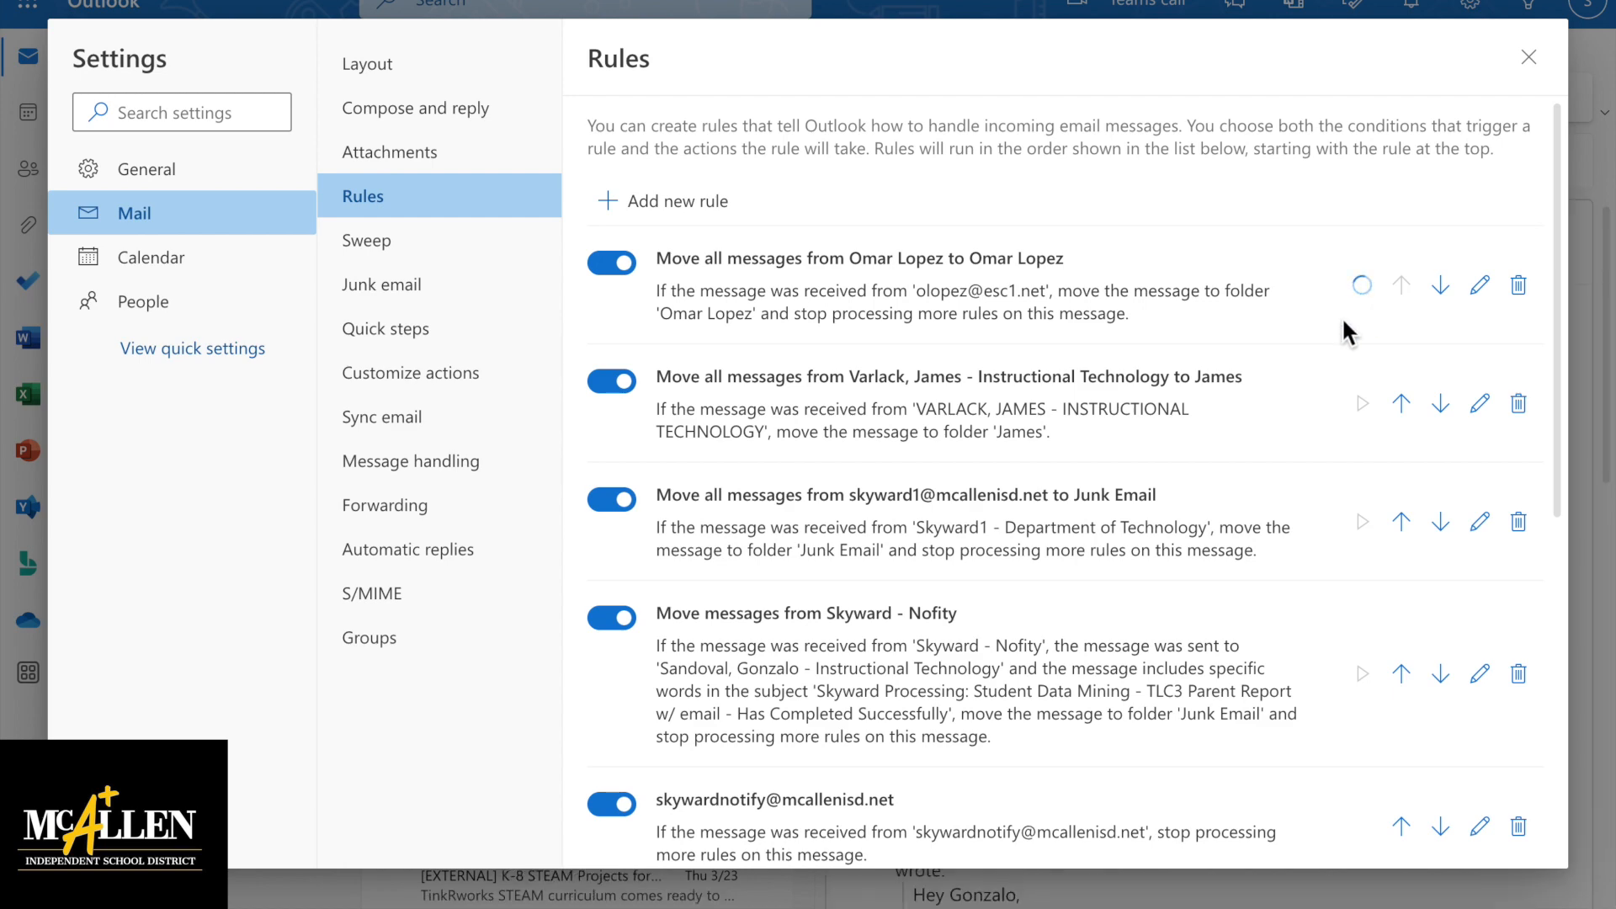
Back in the mailbox, refresh the Inbox and browse the sender's subfolder of moved messages
click(1528, 59)
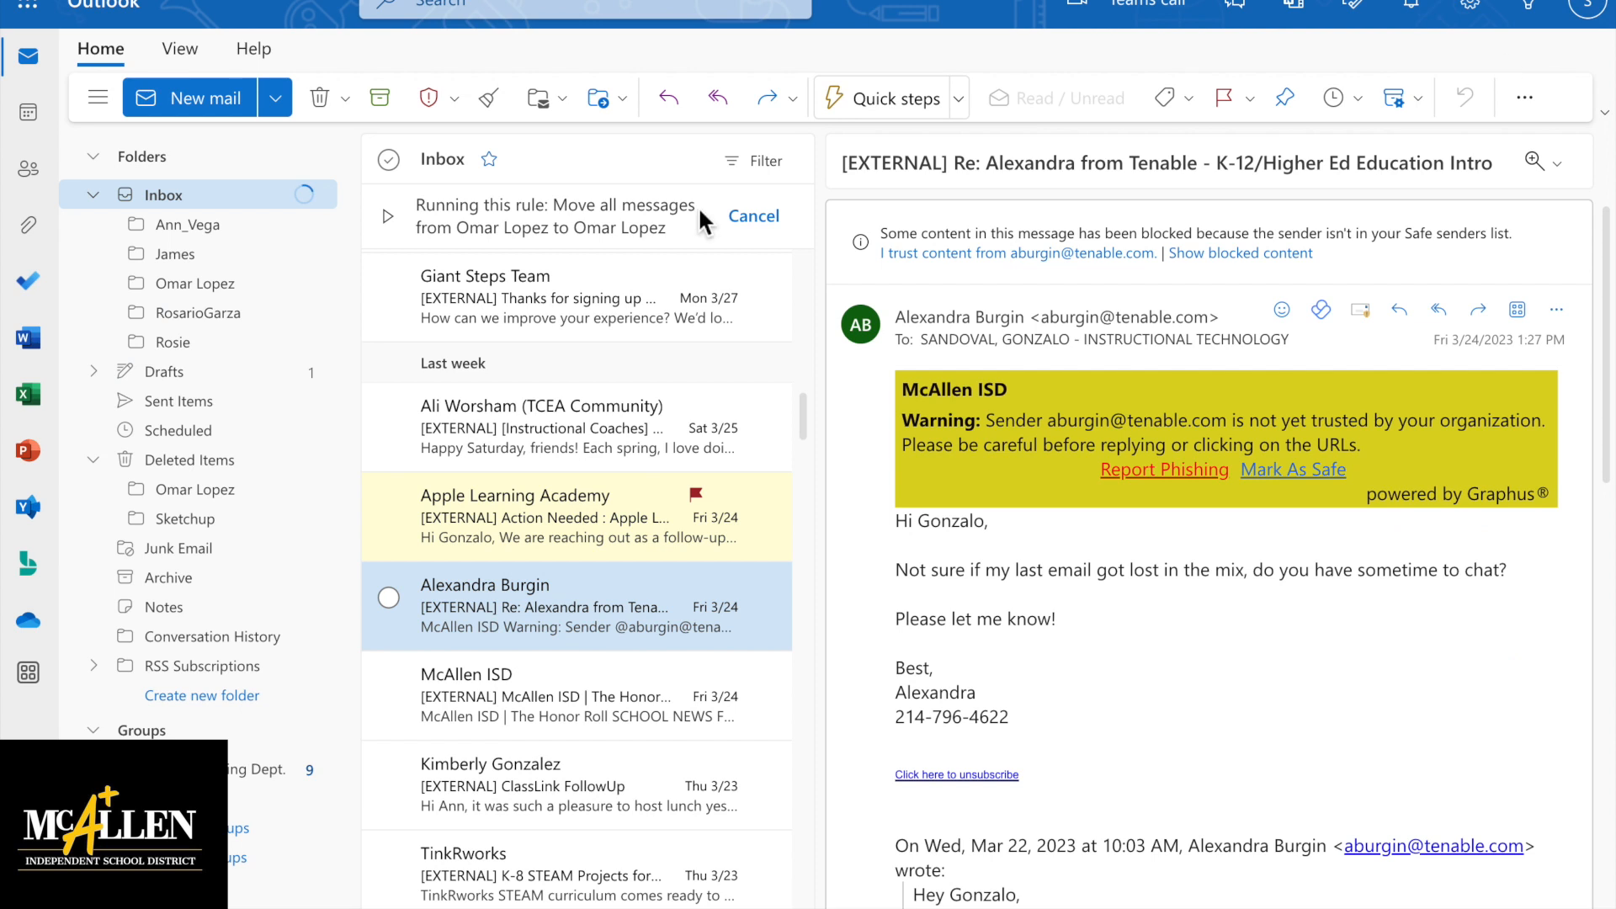
click(310, 199)
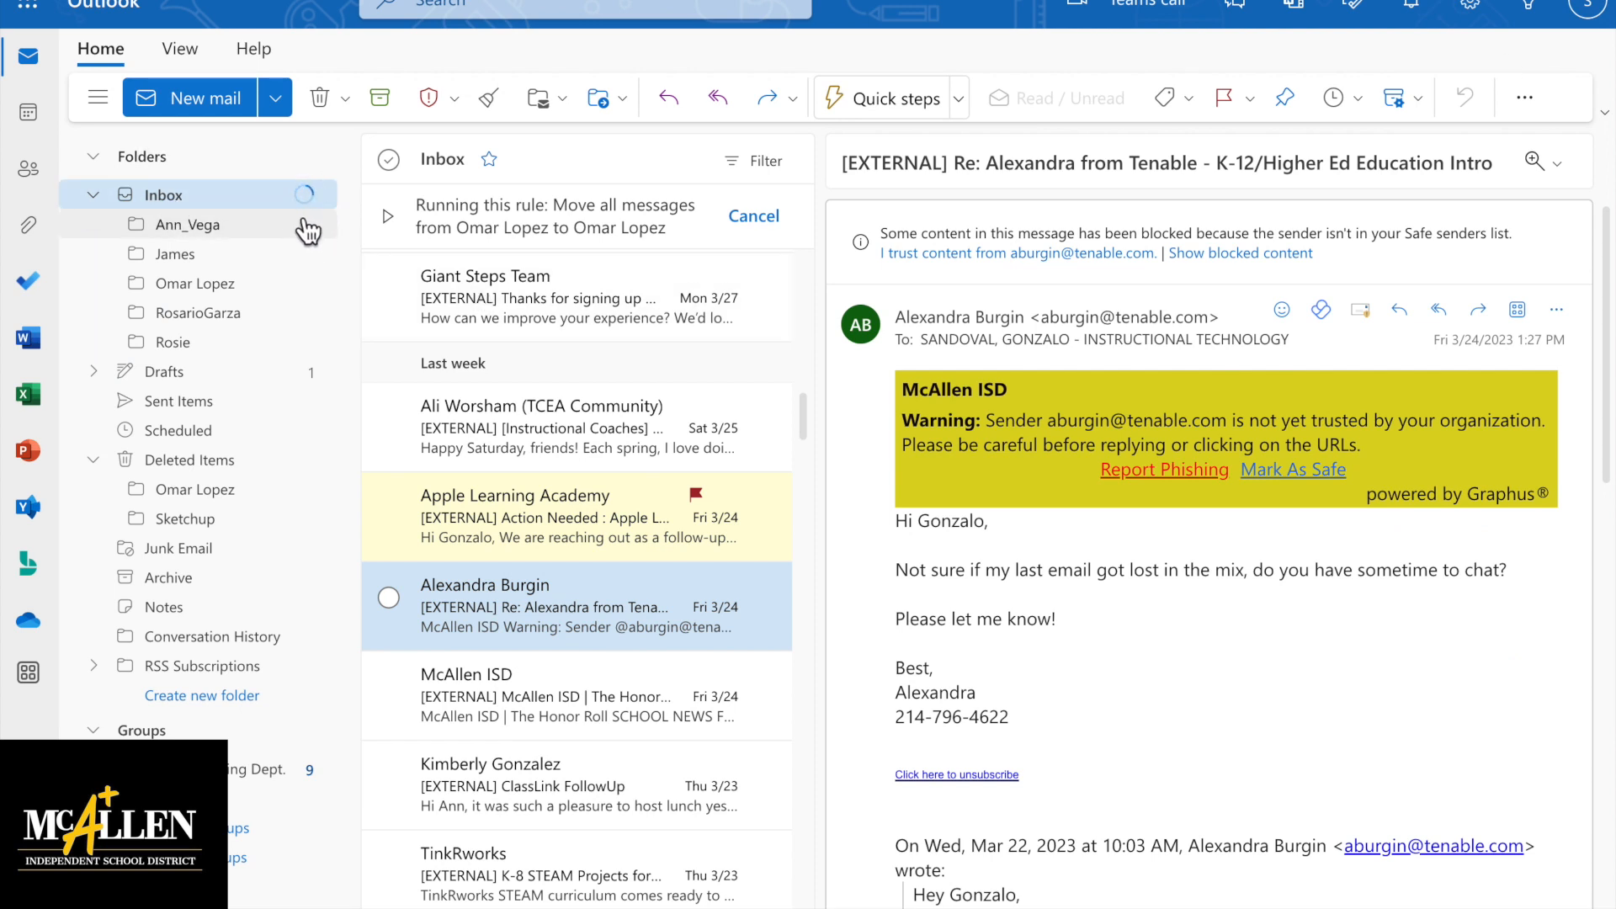
click(227, 190)
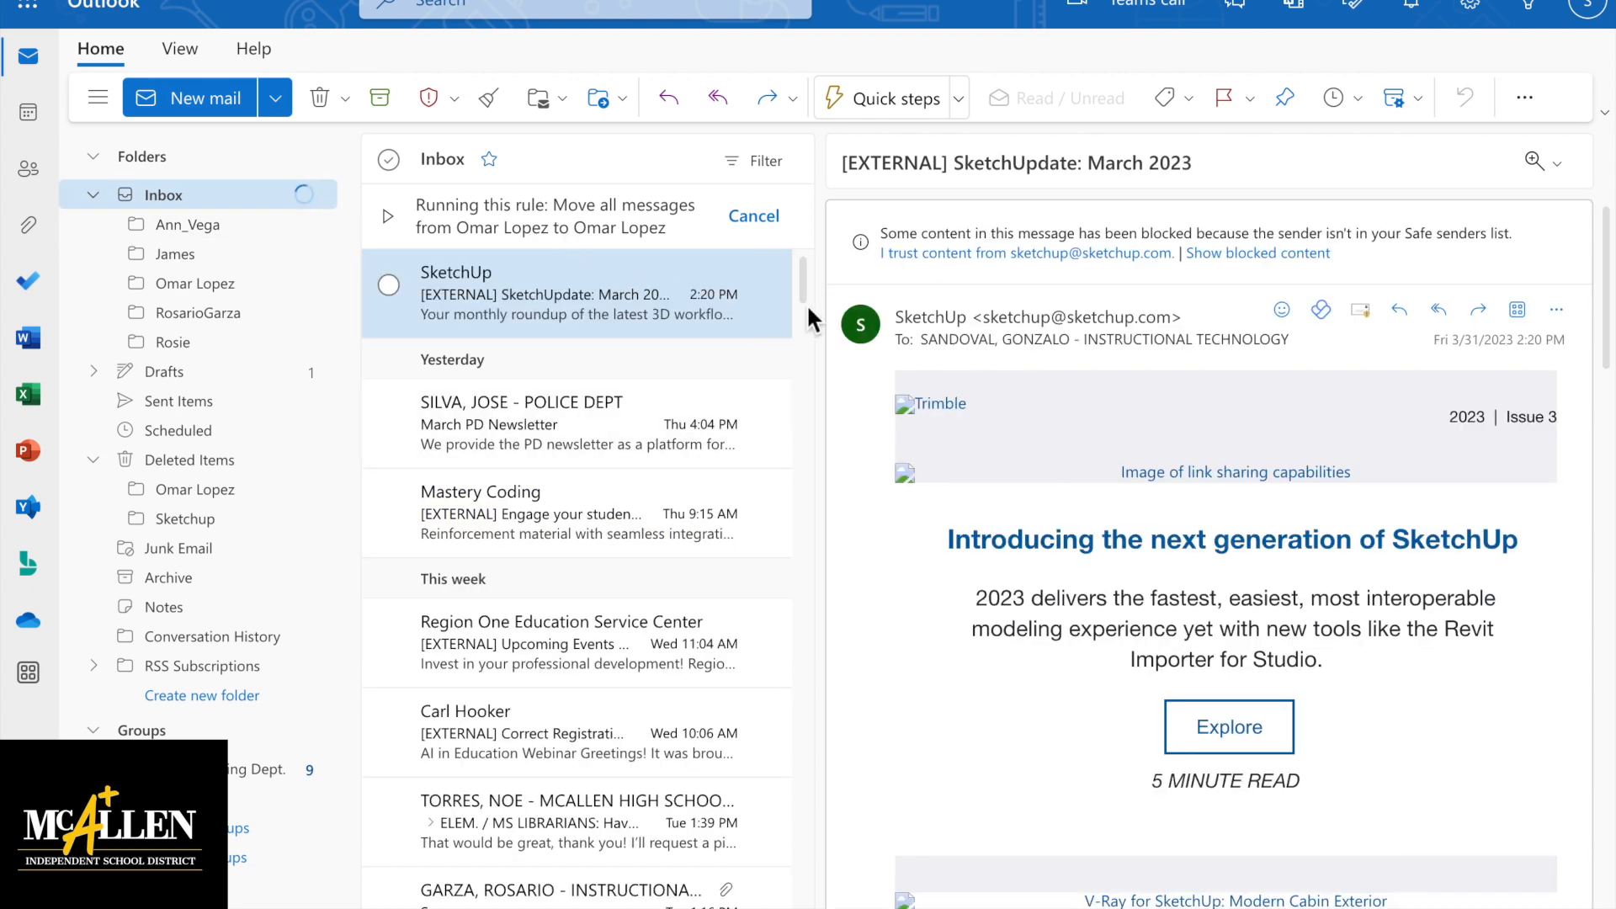
mouse_move(806, 290)
mouse_down()
mouse_move(812, 567)
mouse_move(789, 418)
mouse_move(801, 268)
mouse_up()
click(234, 284)
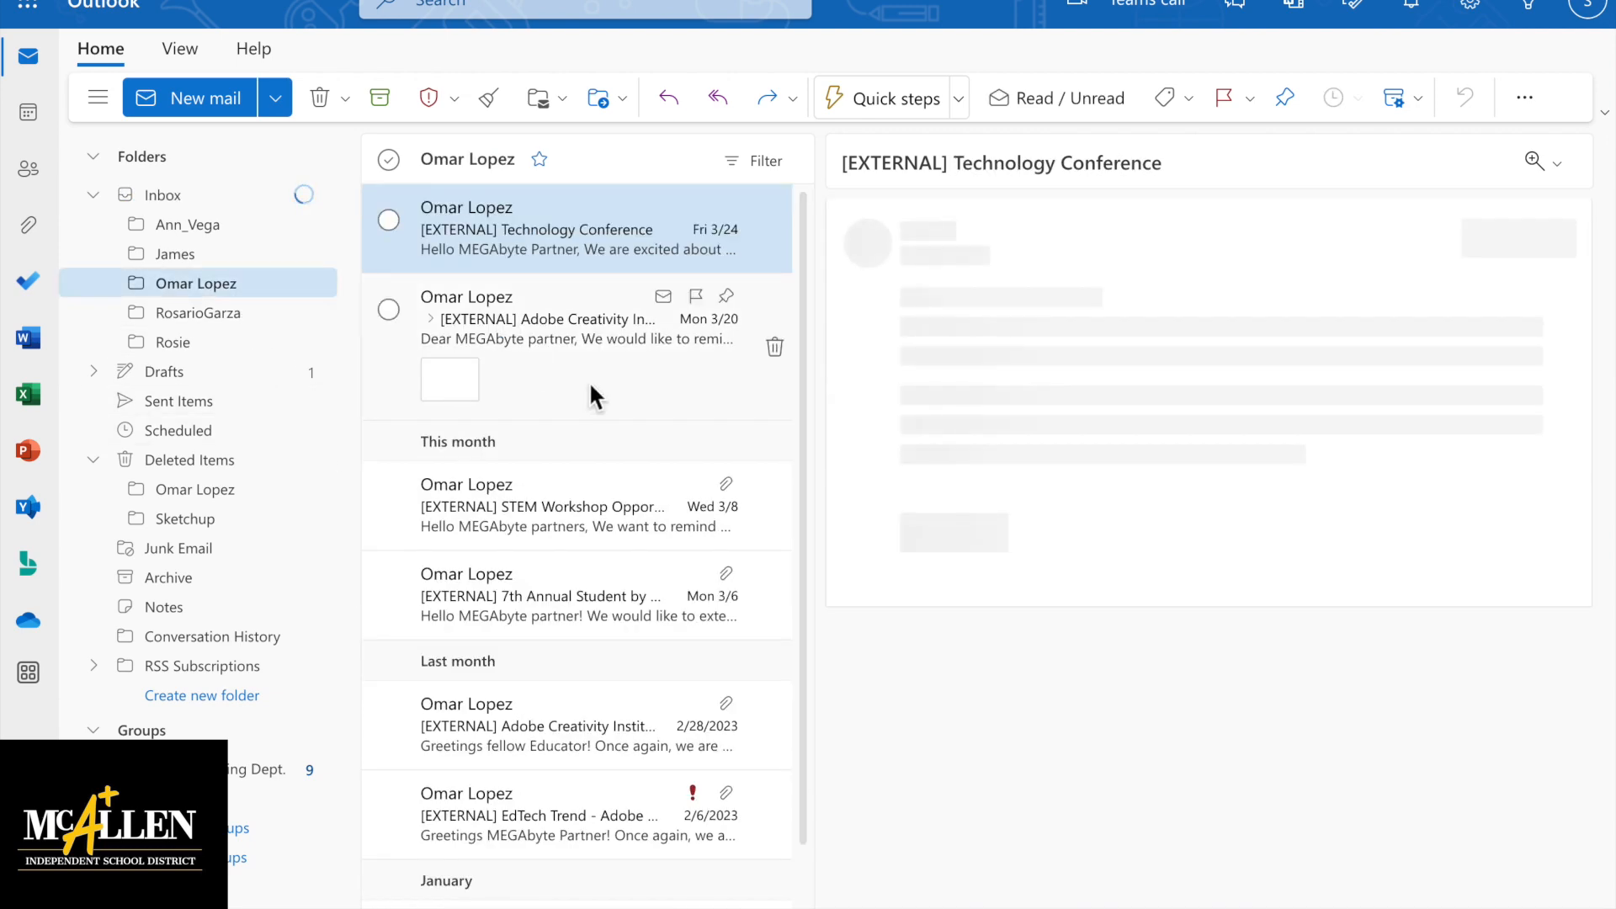
scroll(633, 524, down, 2)
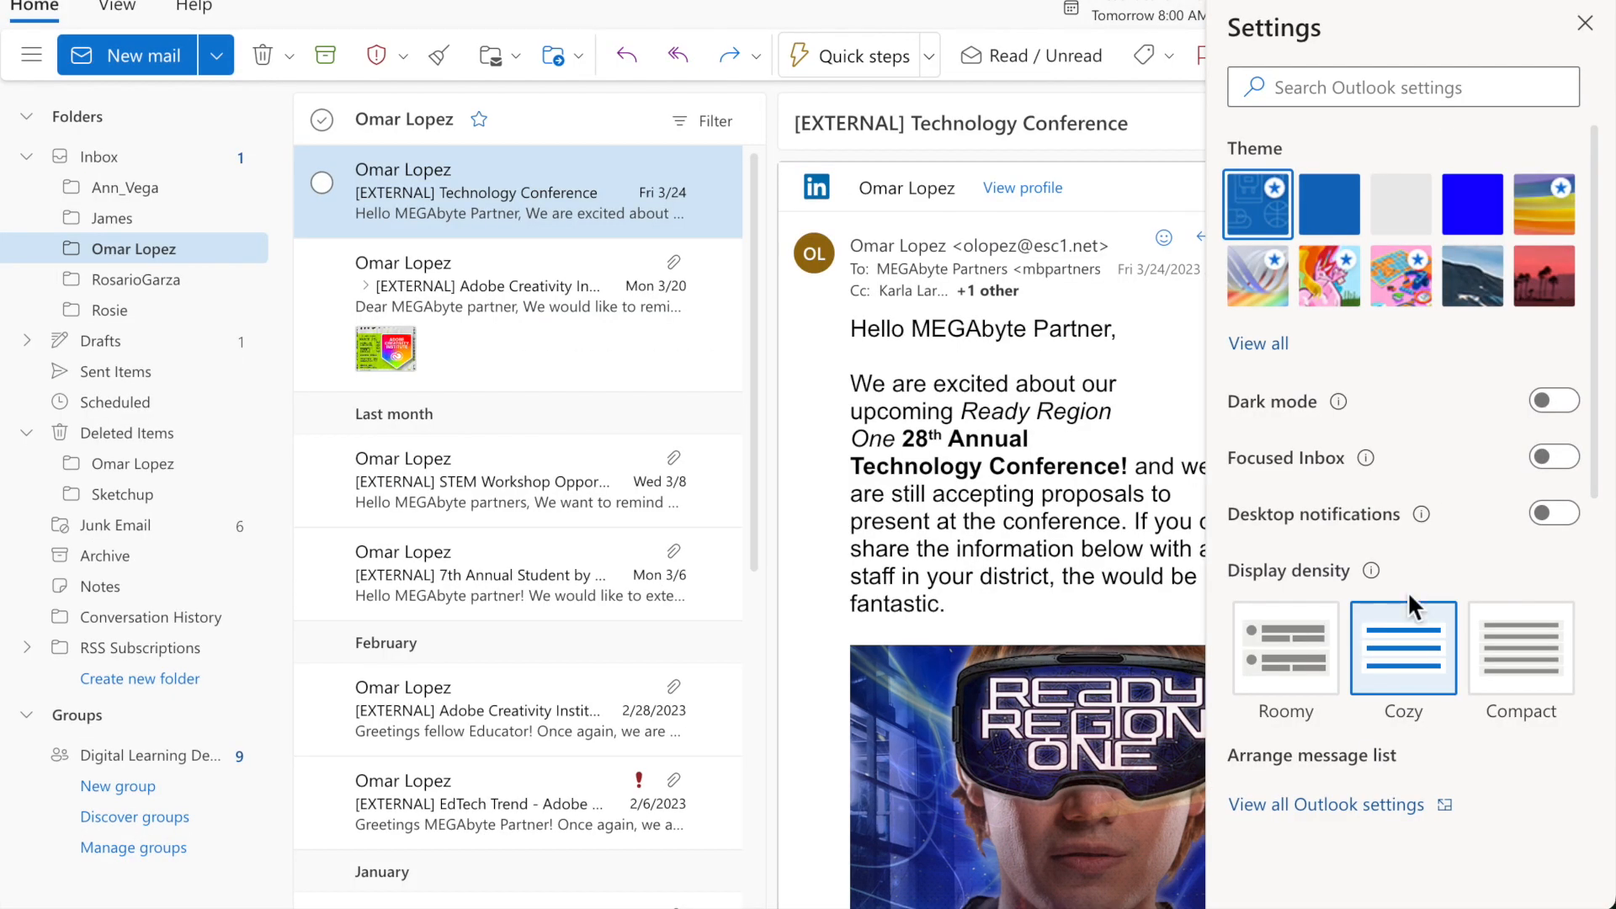
Reopen the full Outlook settings at Mail > Rules to confirm the move rule is listed first
scroll(1412, 619, down, 1)
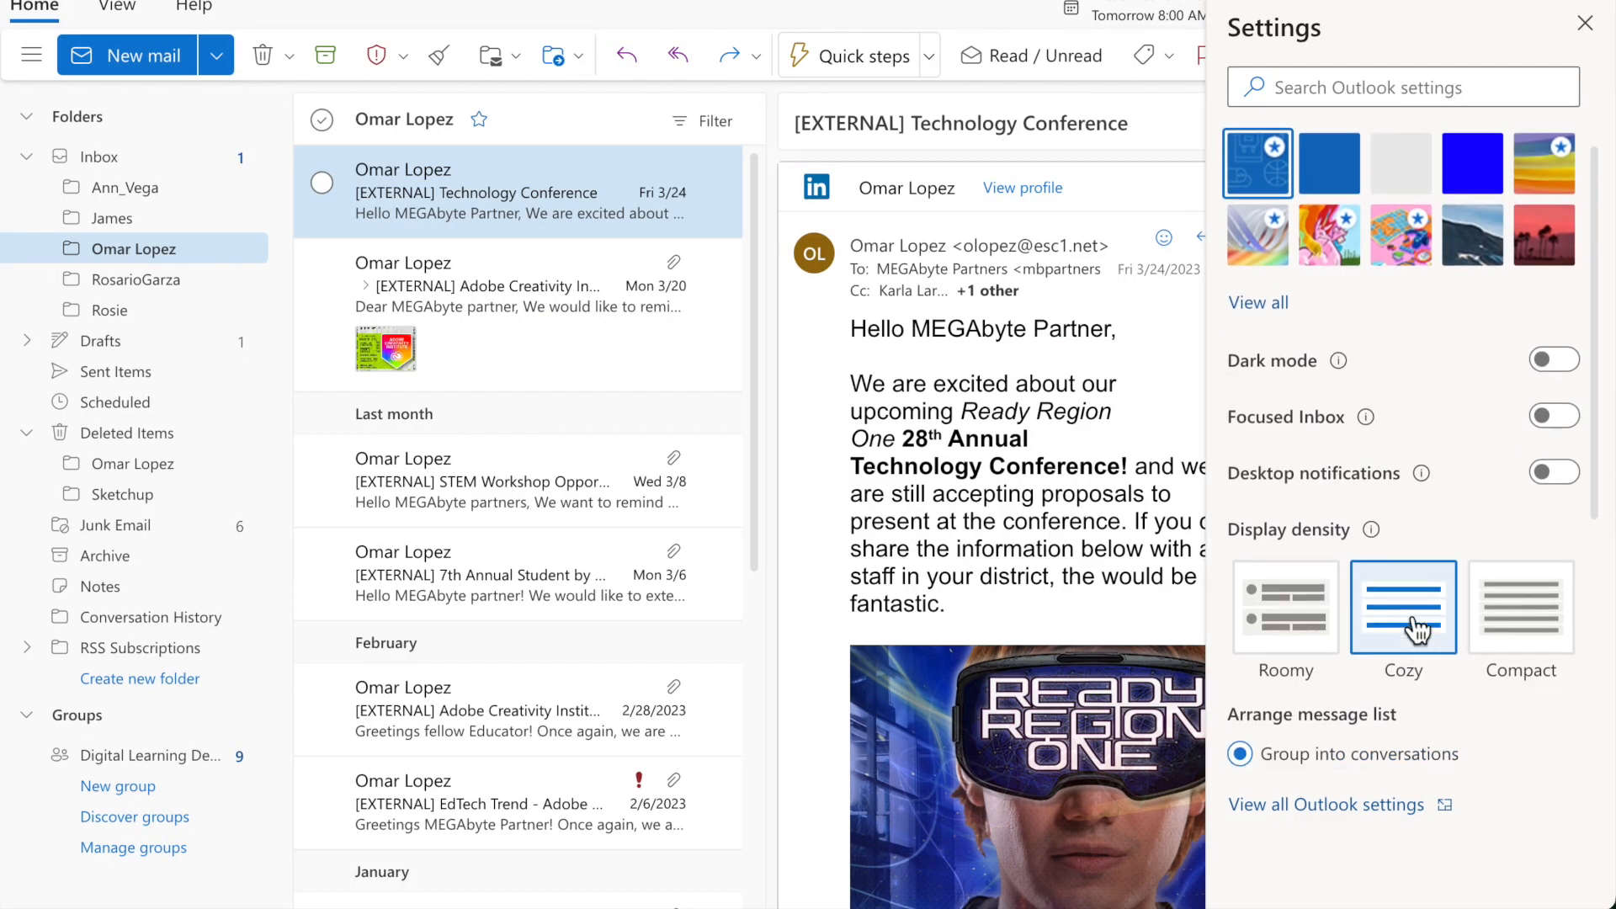
click(1349, 814)
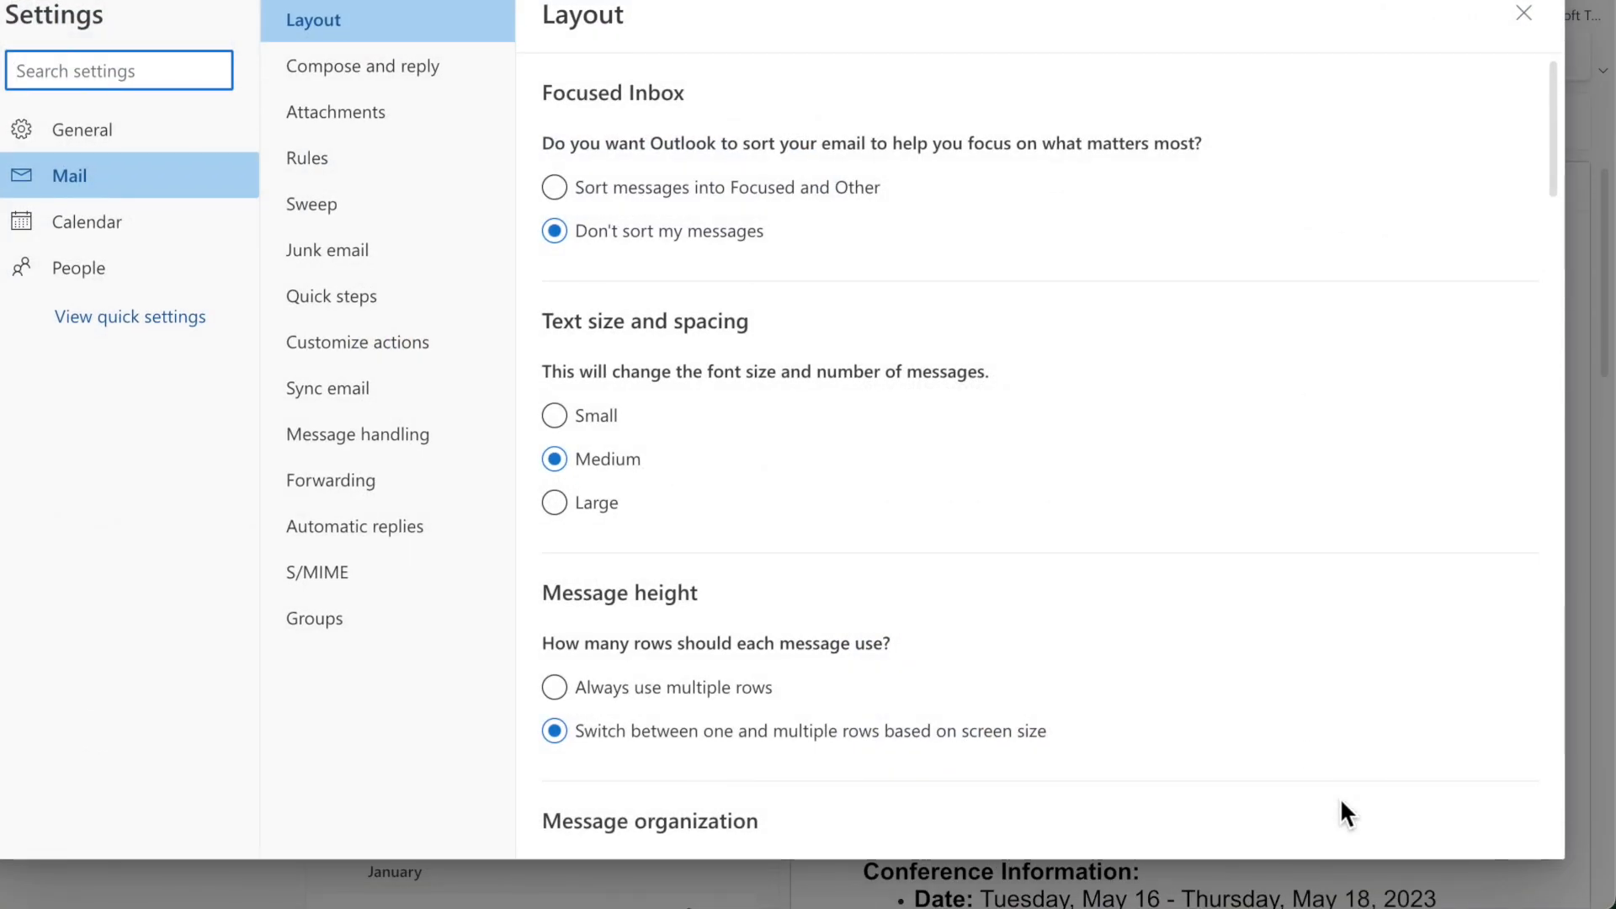
click(327, 168)
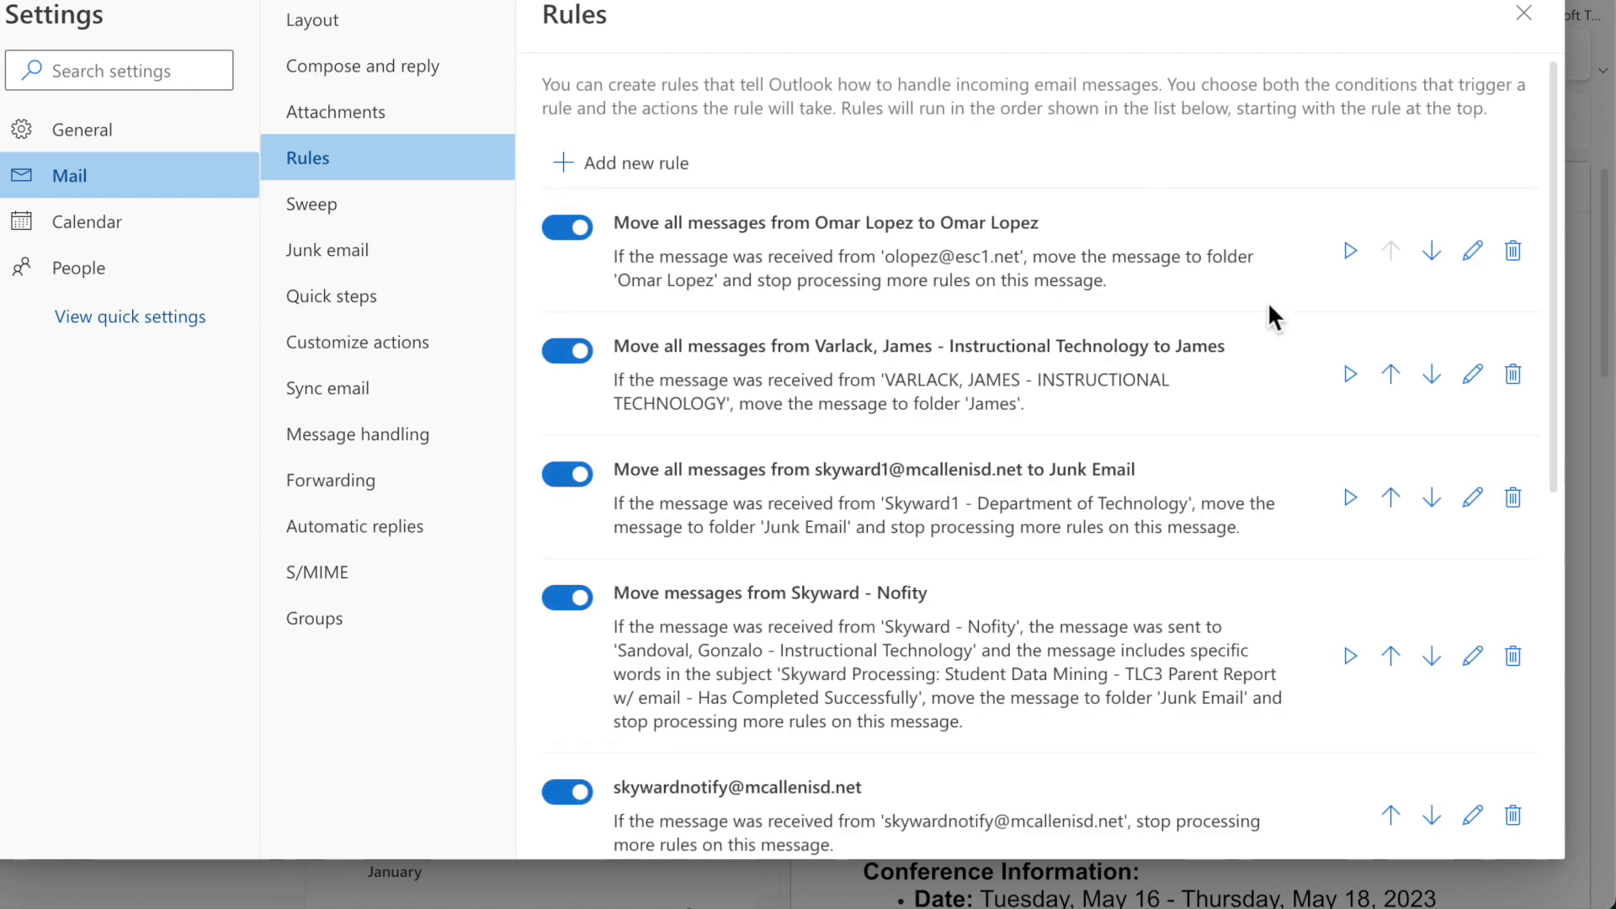
scroll(1267, 303, down, 1)
scroll(1271, 539, up, 1)
scroll(1270, 538, down, 1)
scroll(1272, 536, up, 1)
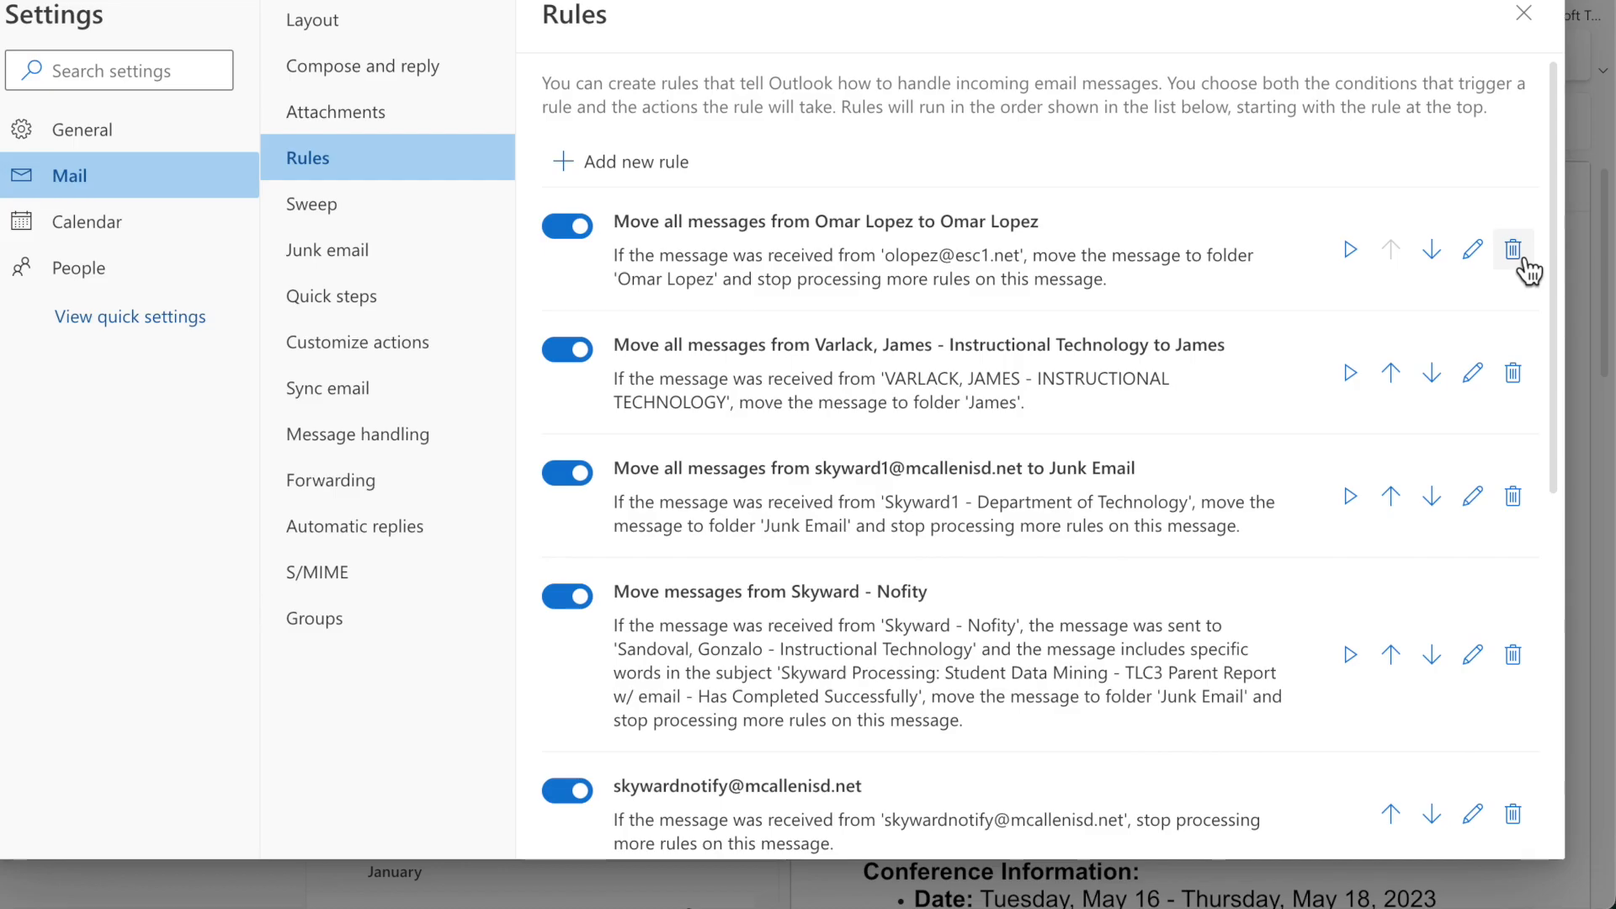